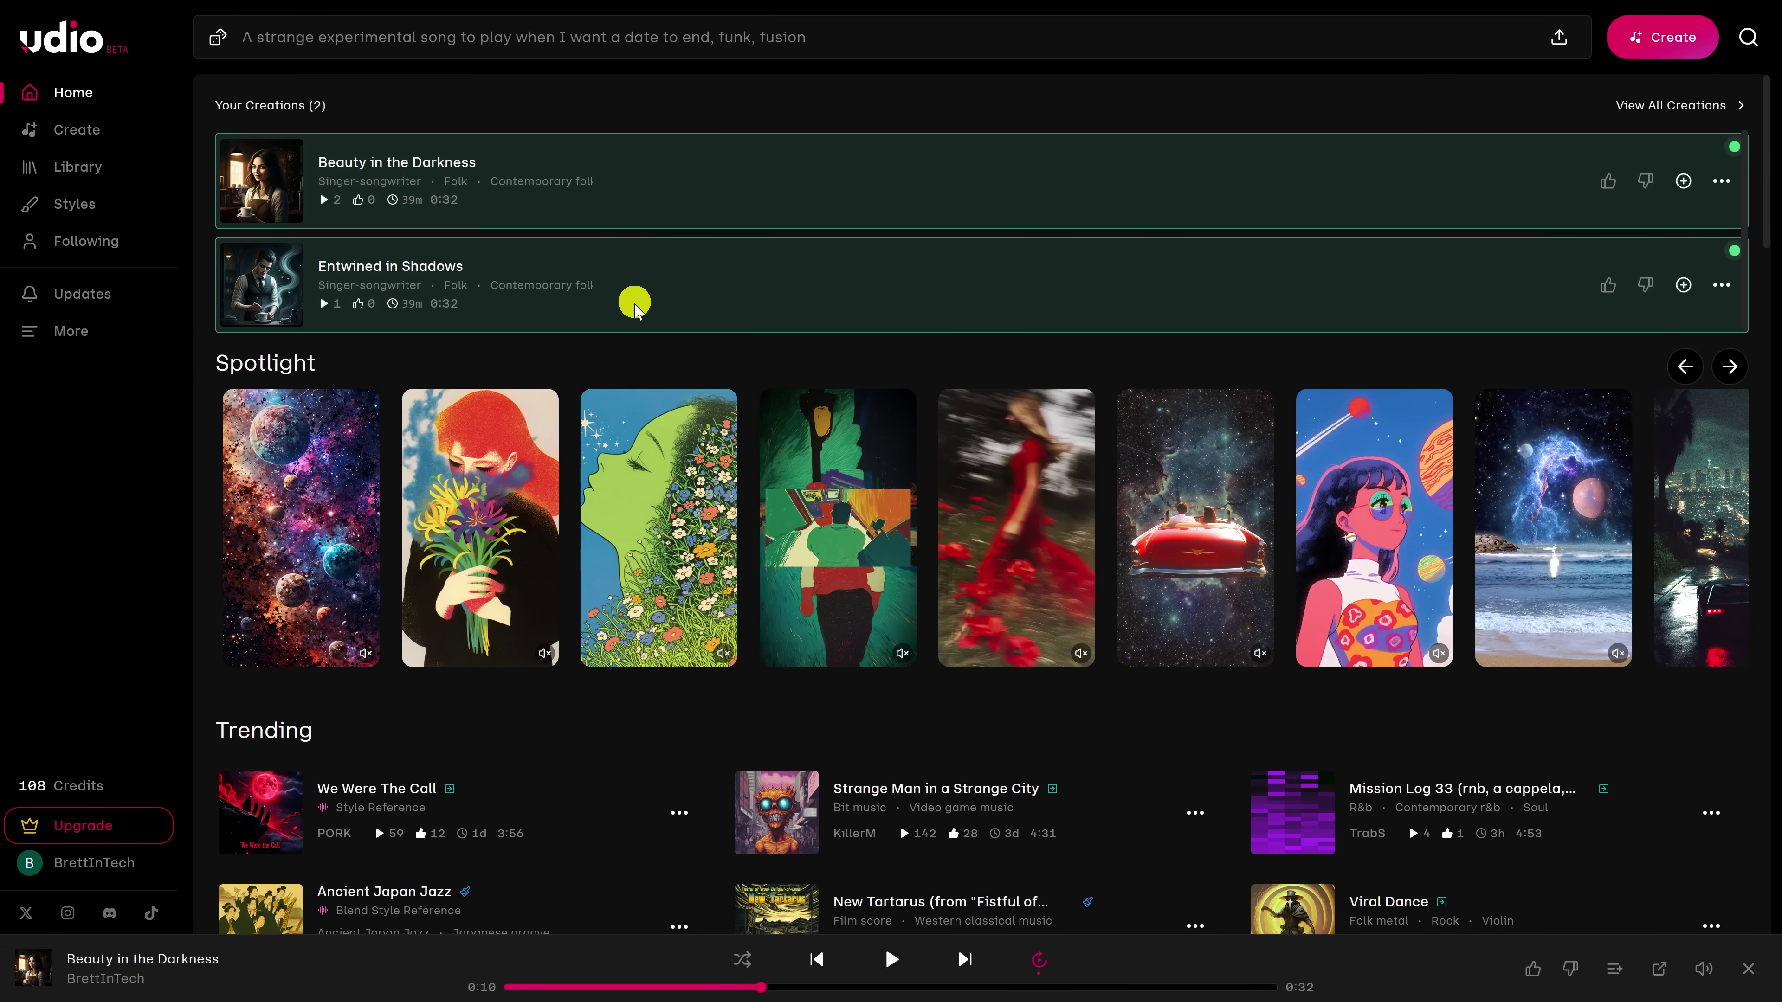
Preview Beauty in the Darkness, then play Entwined in Shadows and pause it at 0:11
click(266, 186)
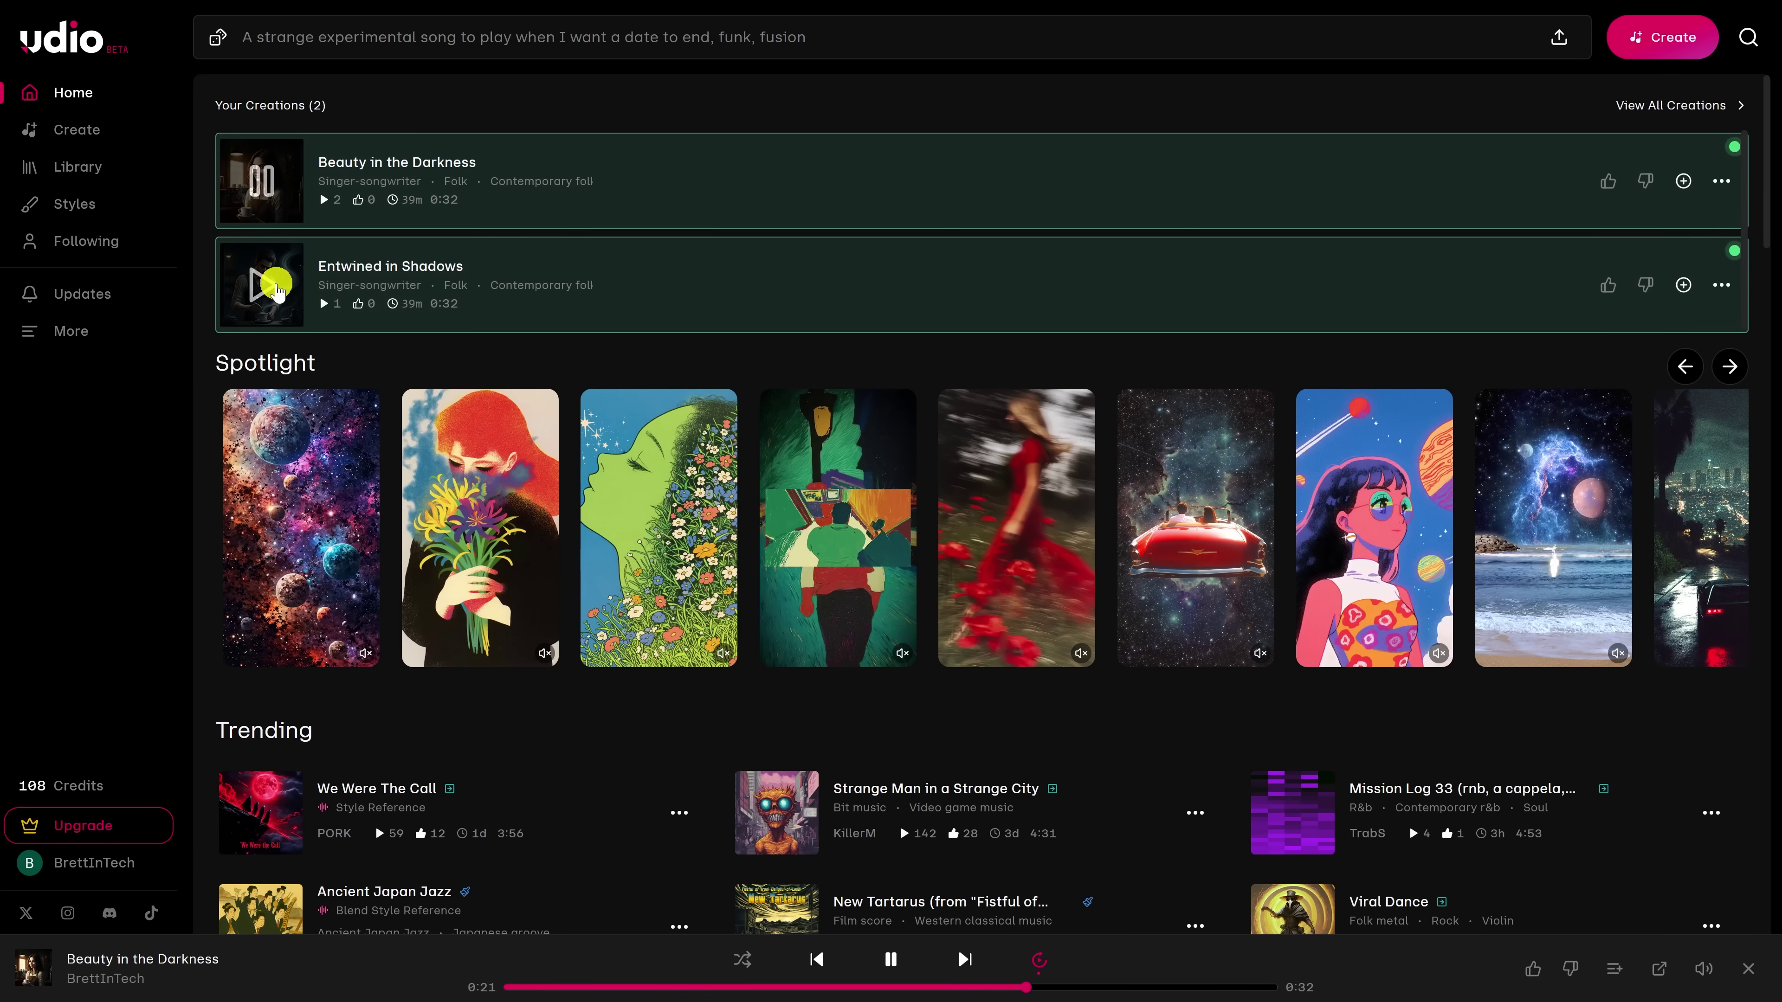
click(277, 285)
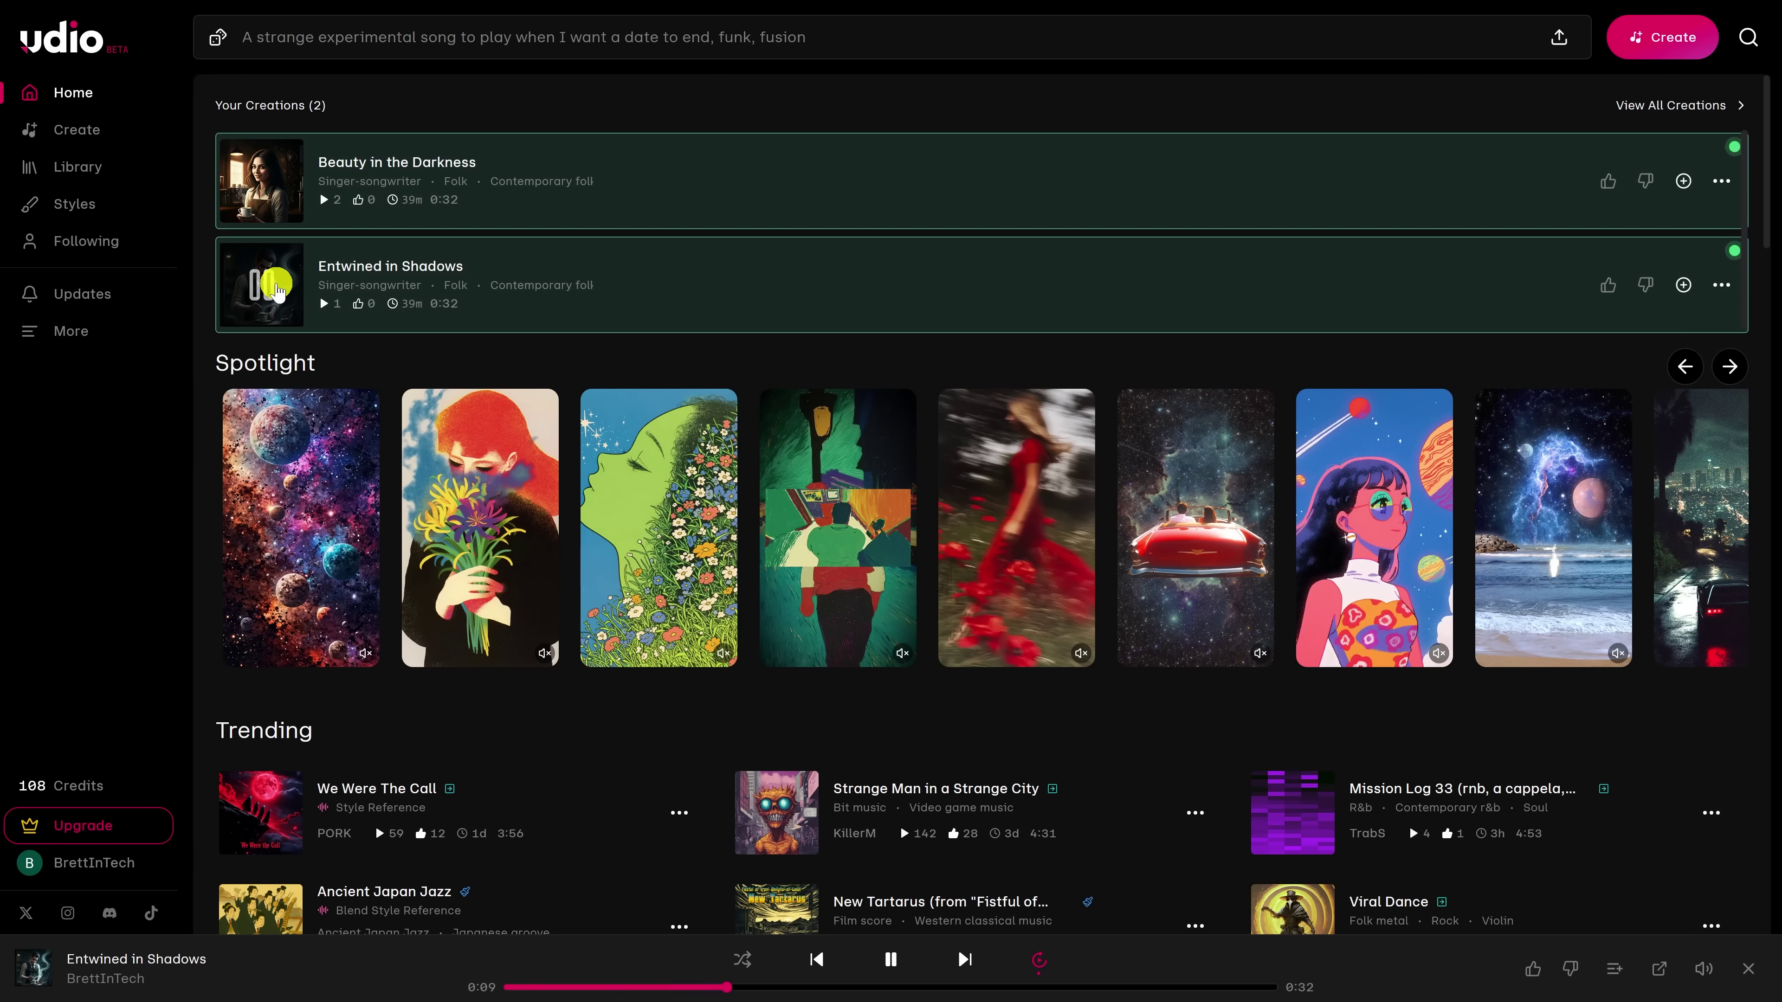
click(276, 288)
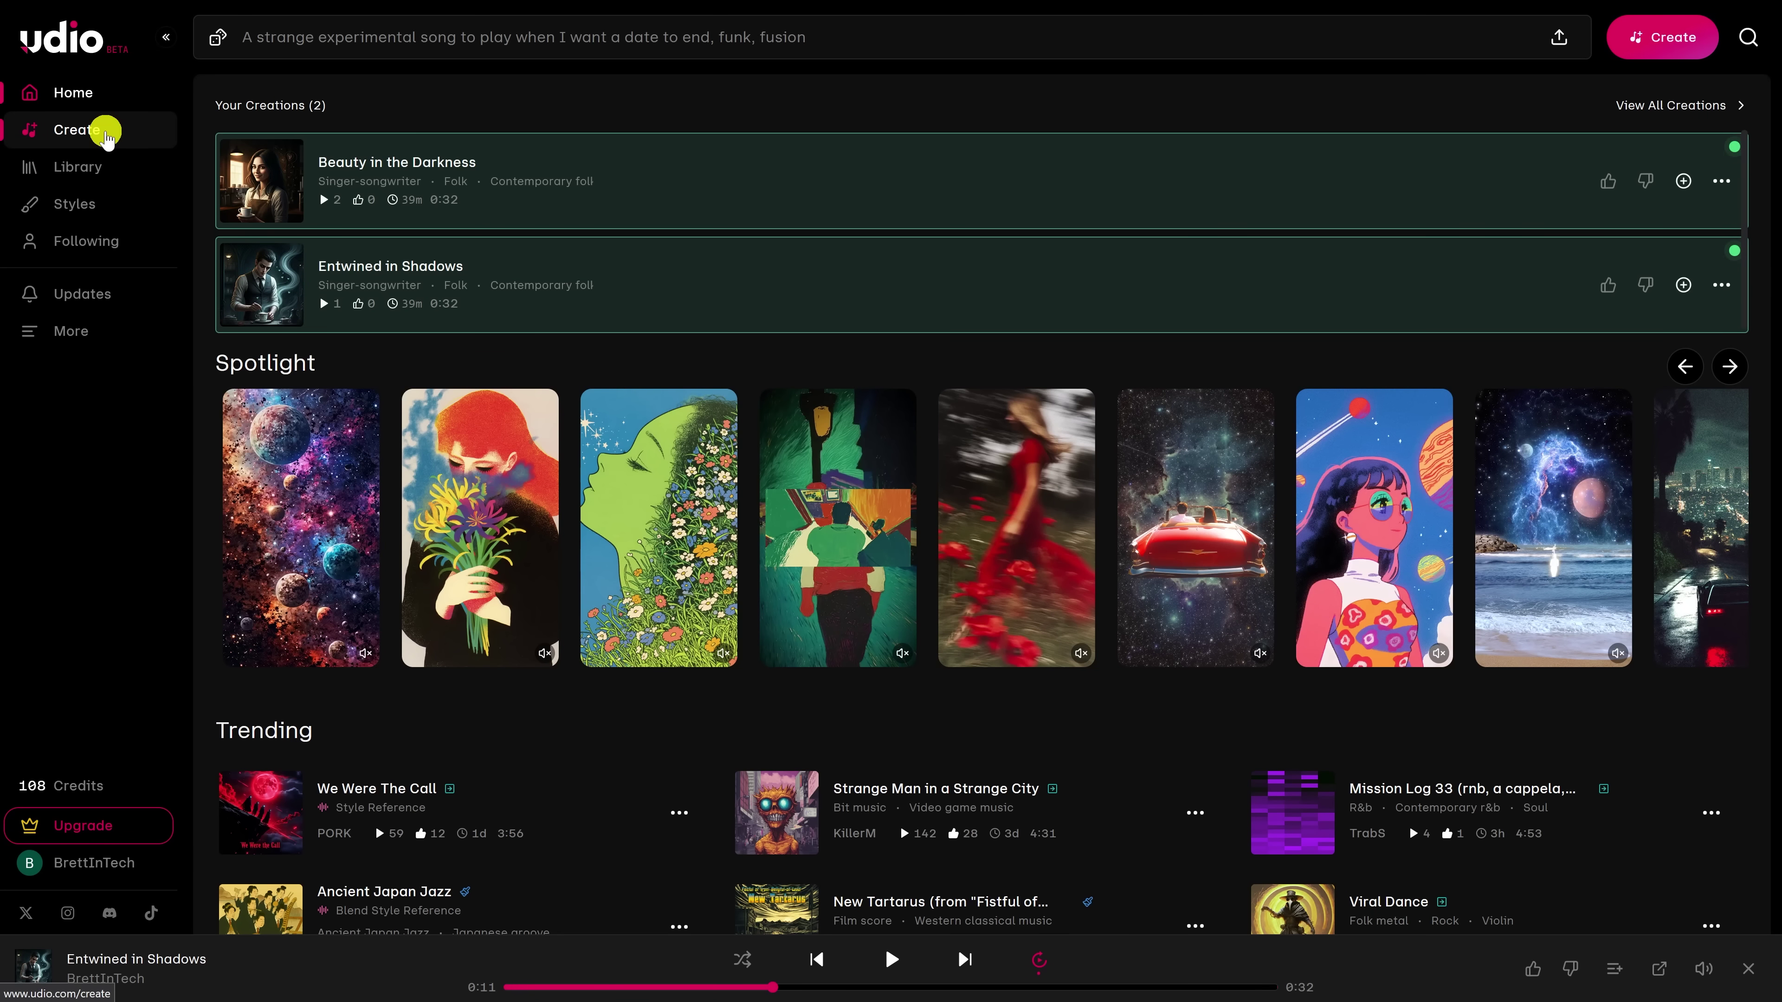
Paste a country pop song description about Pop-Tarts with a male vocalist, keeping lyrics on Auto-Generate
click(106, 133)
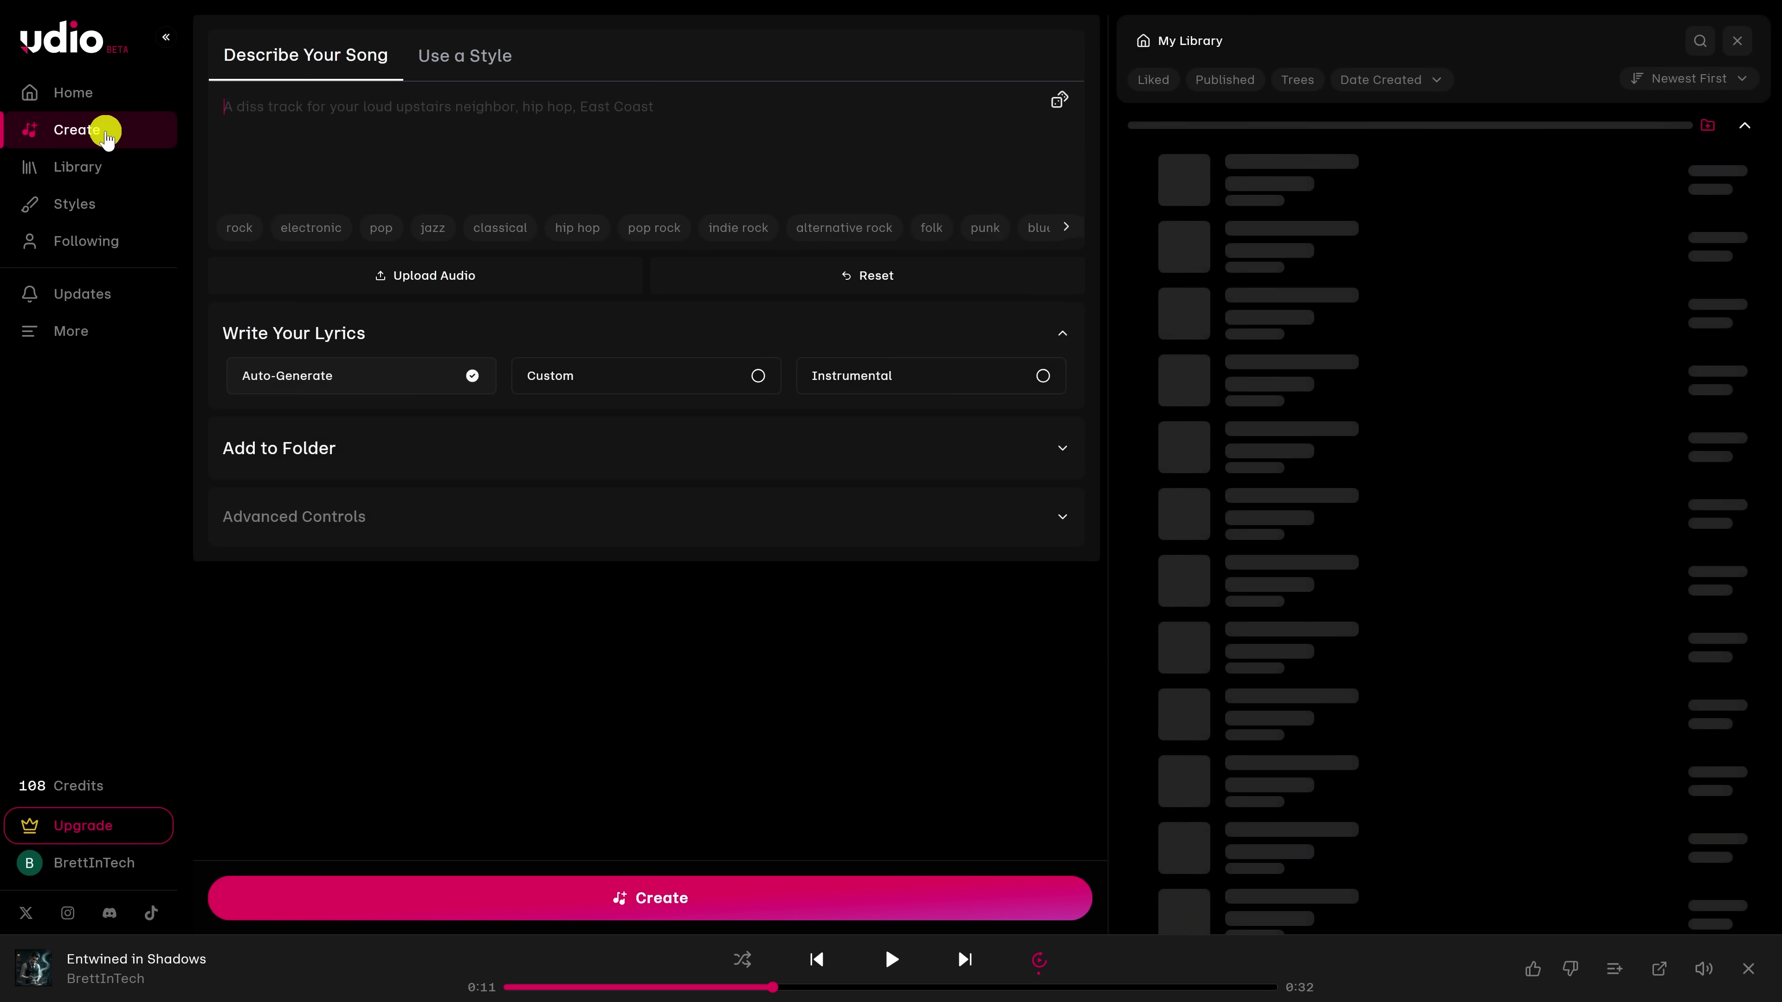
click(392, 136)
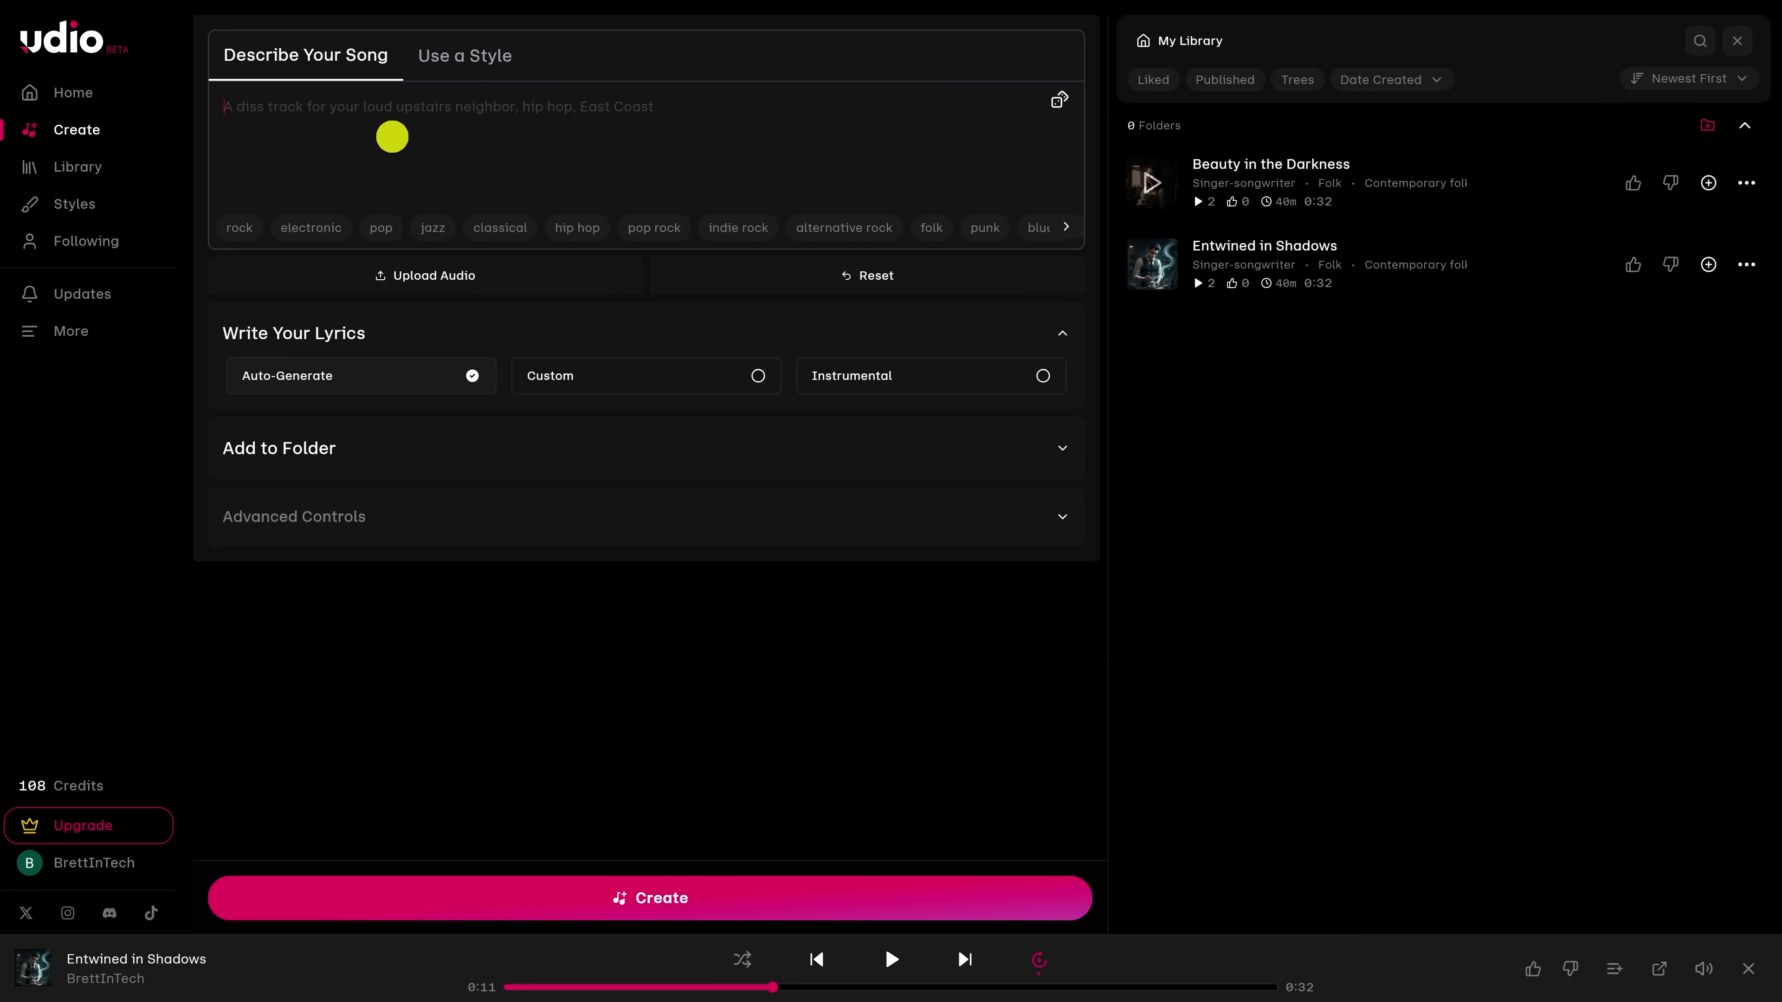
text(country pop song to ask my brother to stop eating my Pop-Tarts, male vocalist)
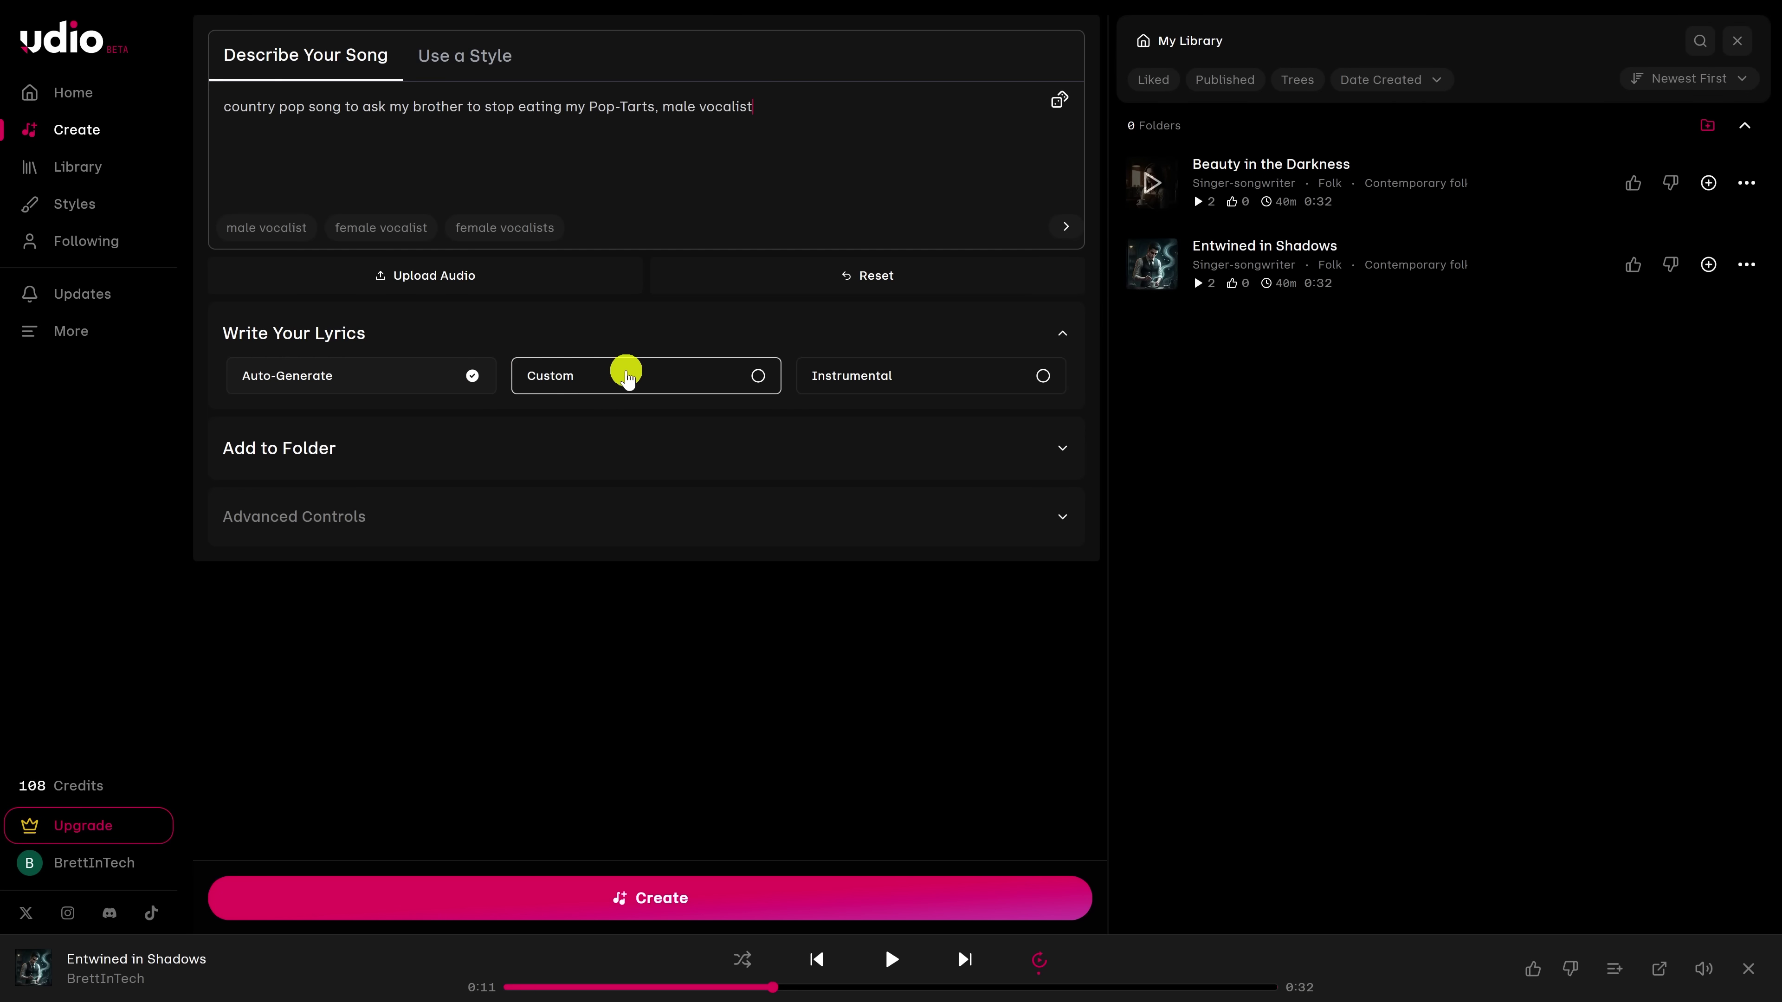
click(723, 386)
scroll(692, 529, down, 1)
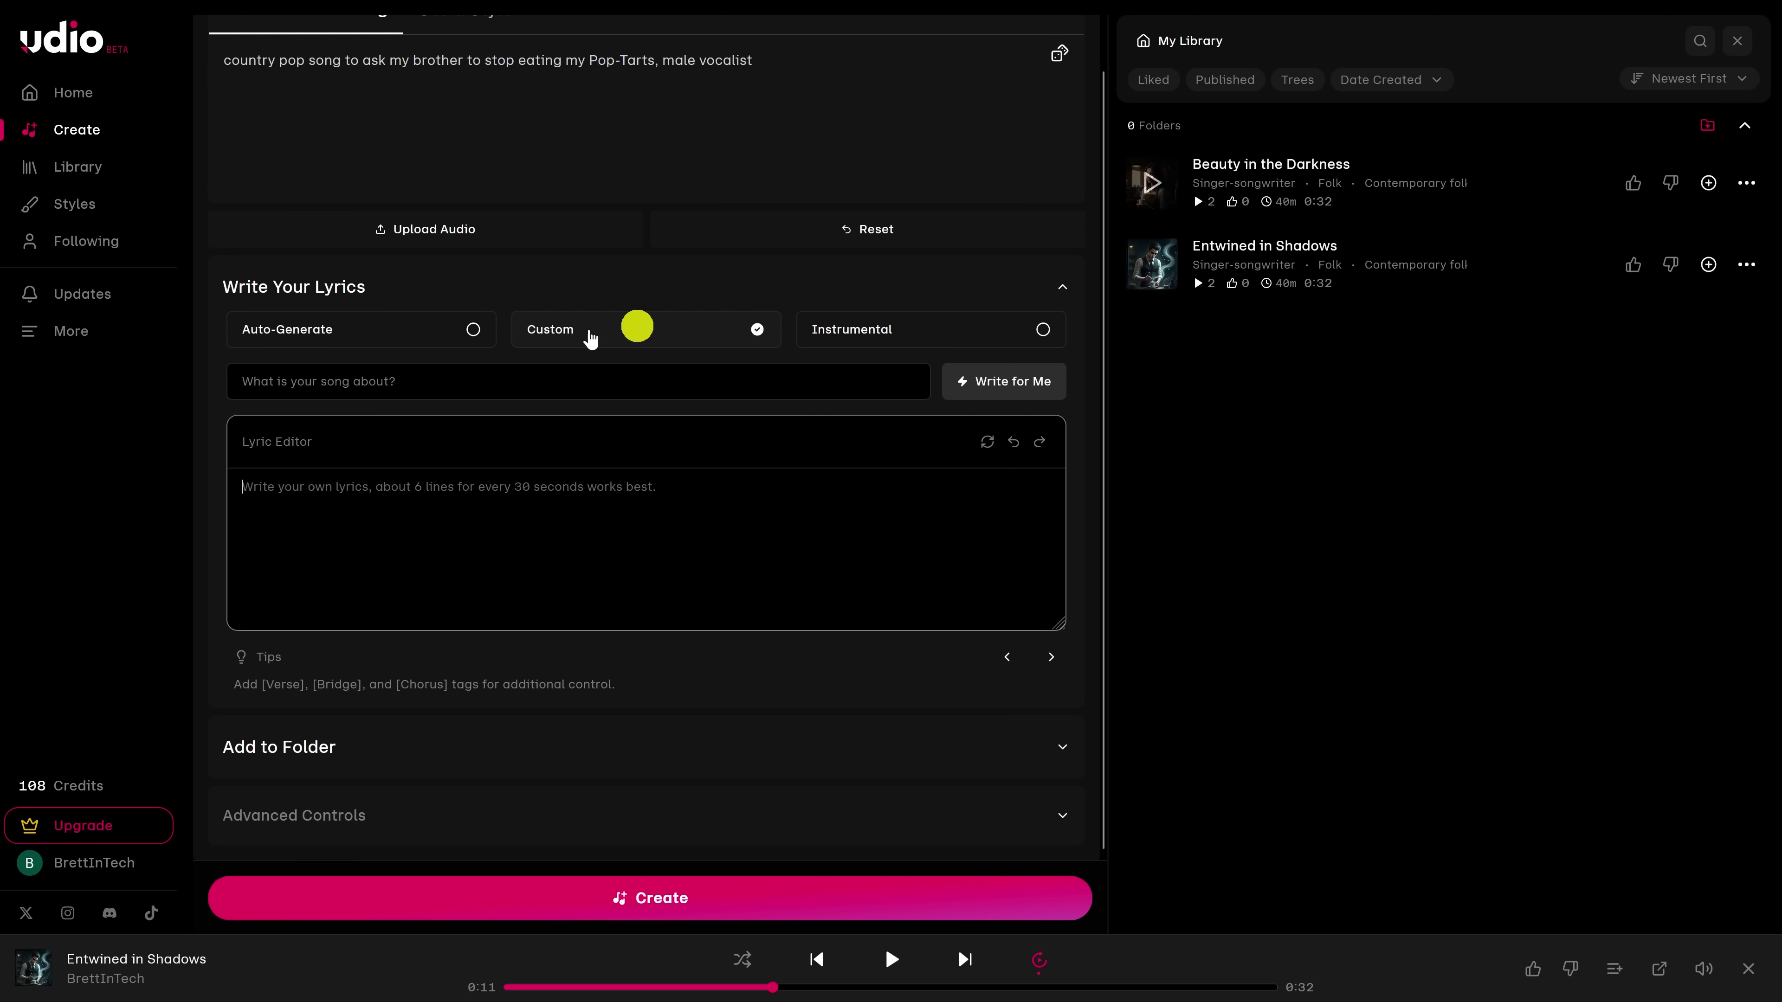
click(472, 335)
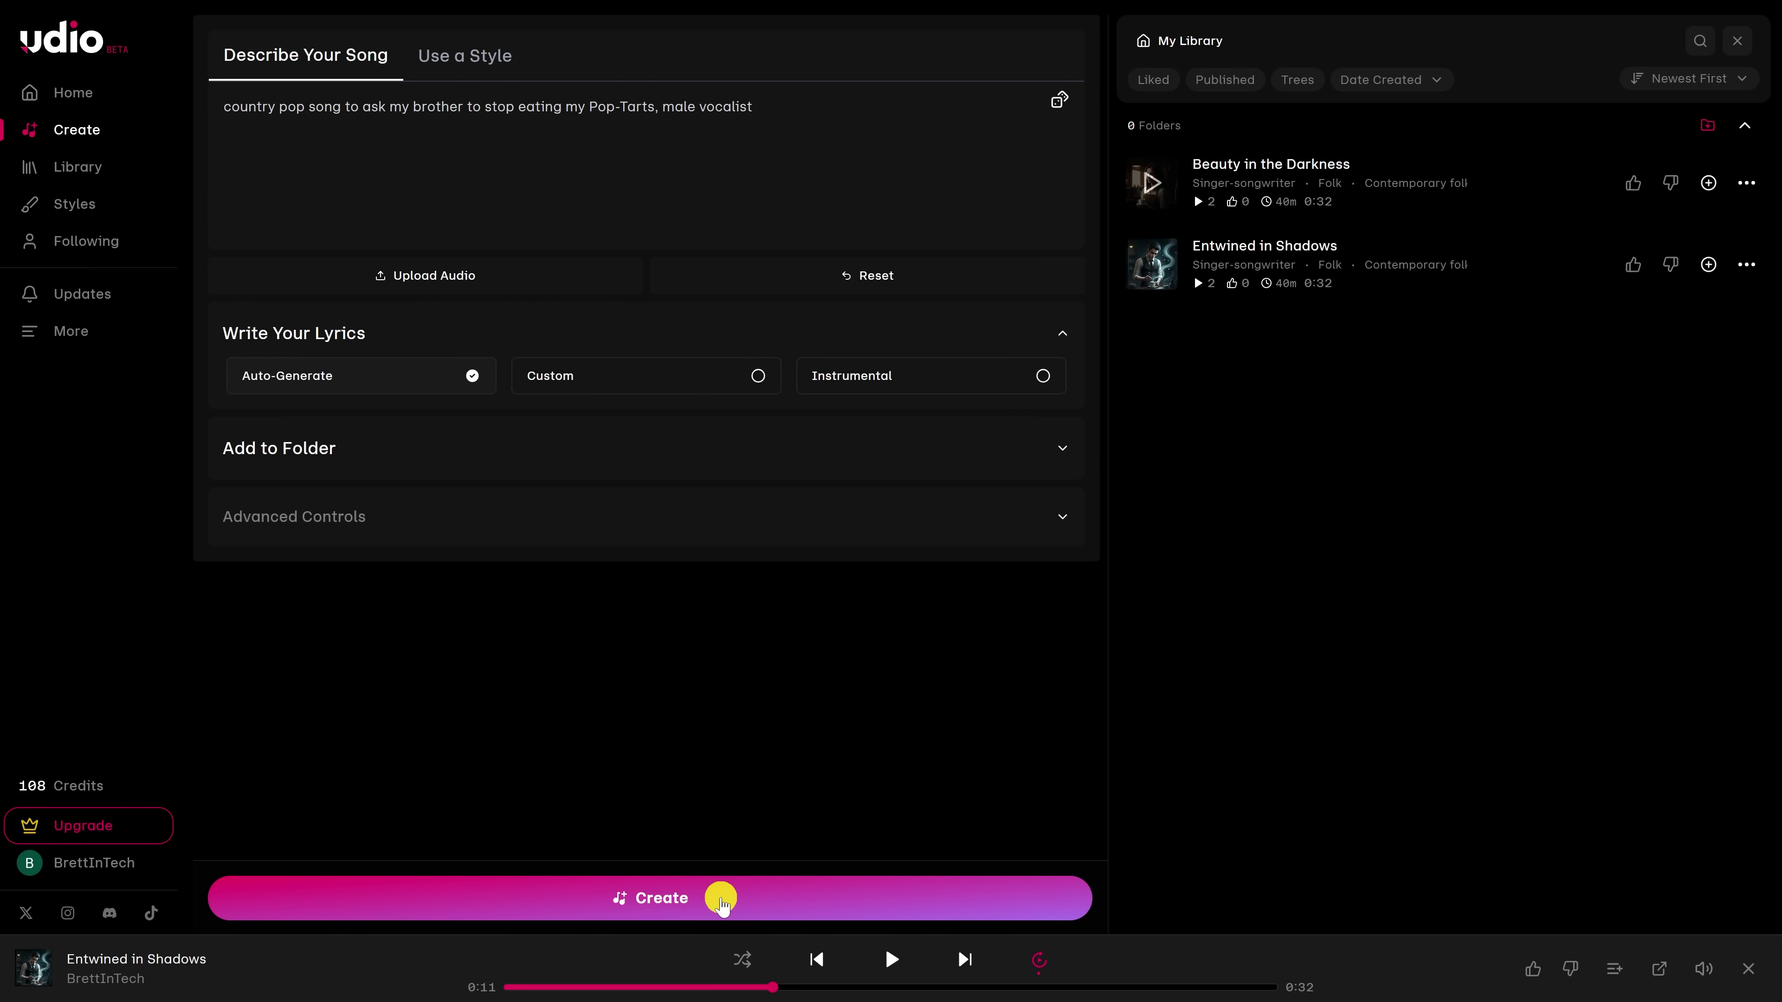
Generate the songs, then preview Breakfast Peace and Save Me Just One More in turn
click(721, 905)
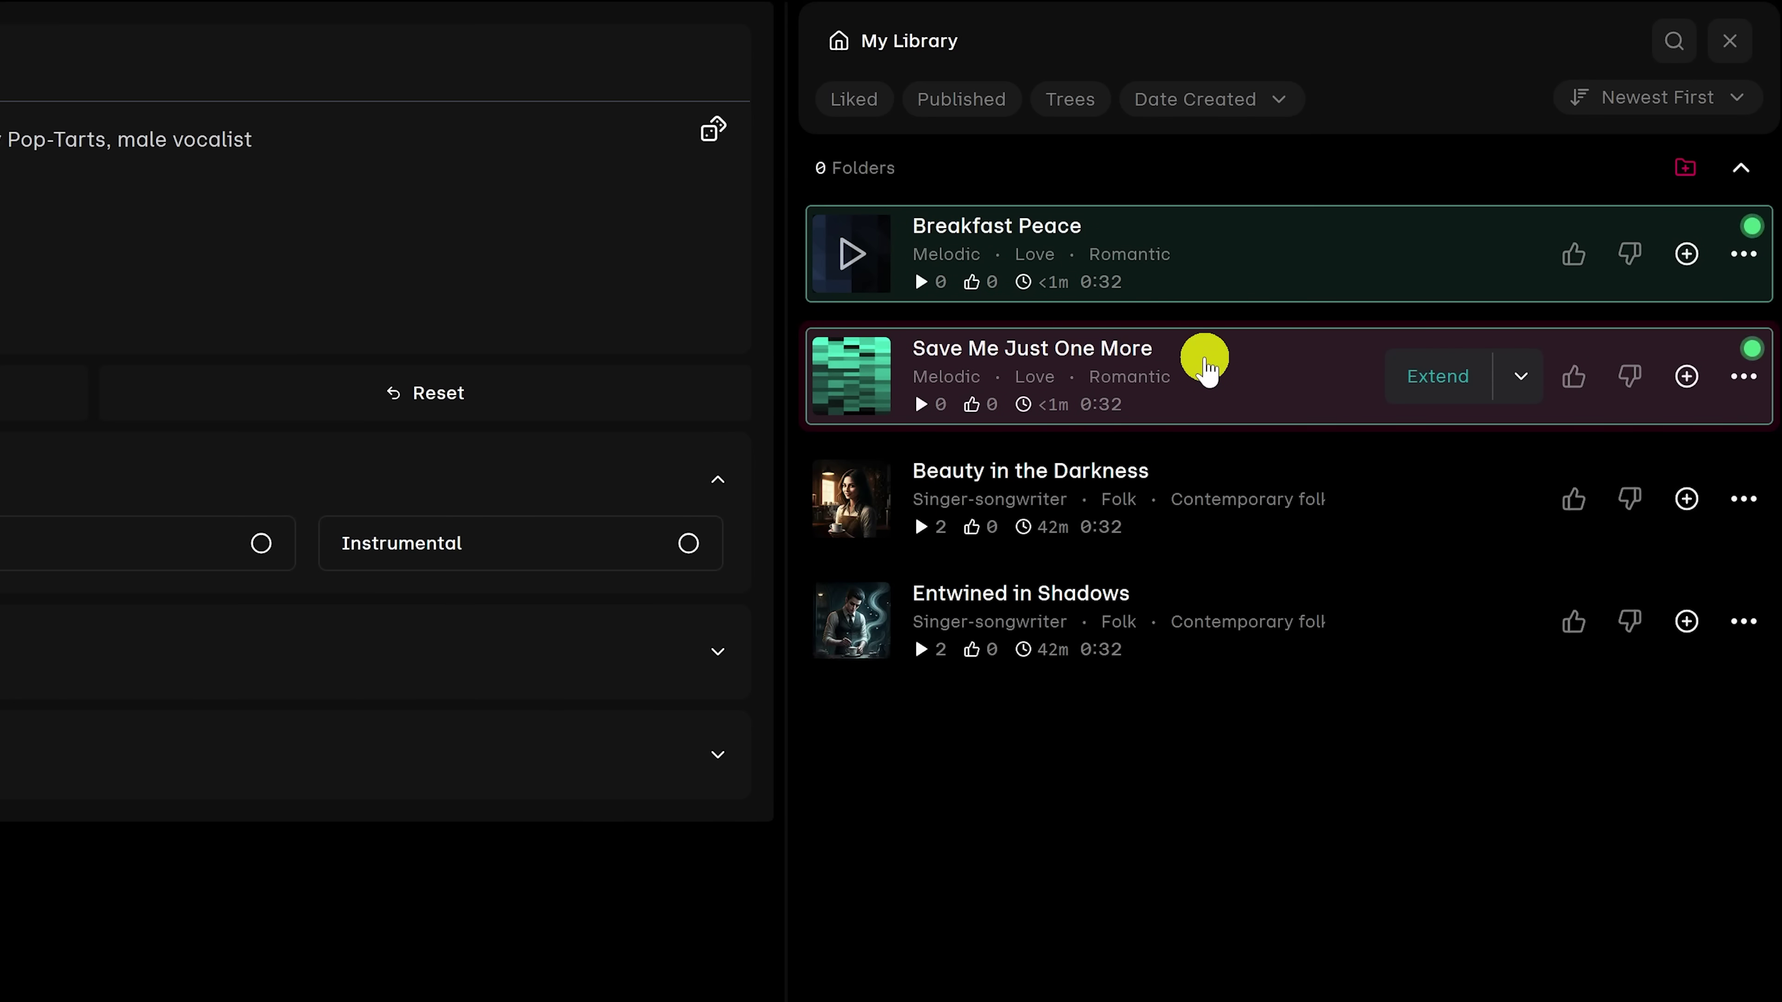
click(850, 259)
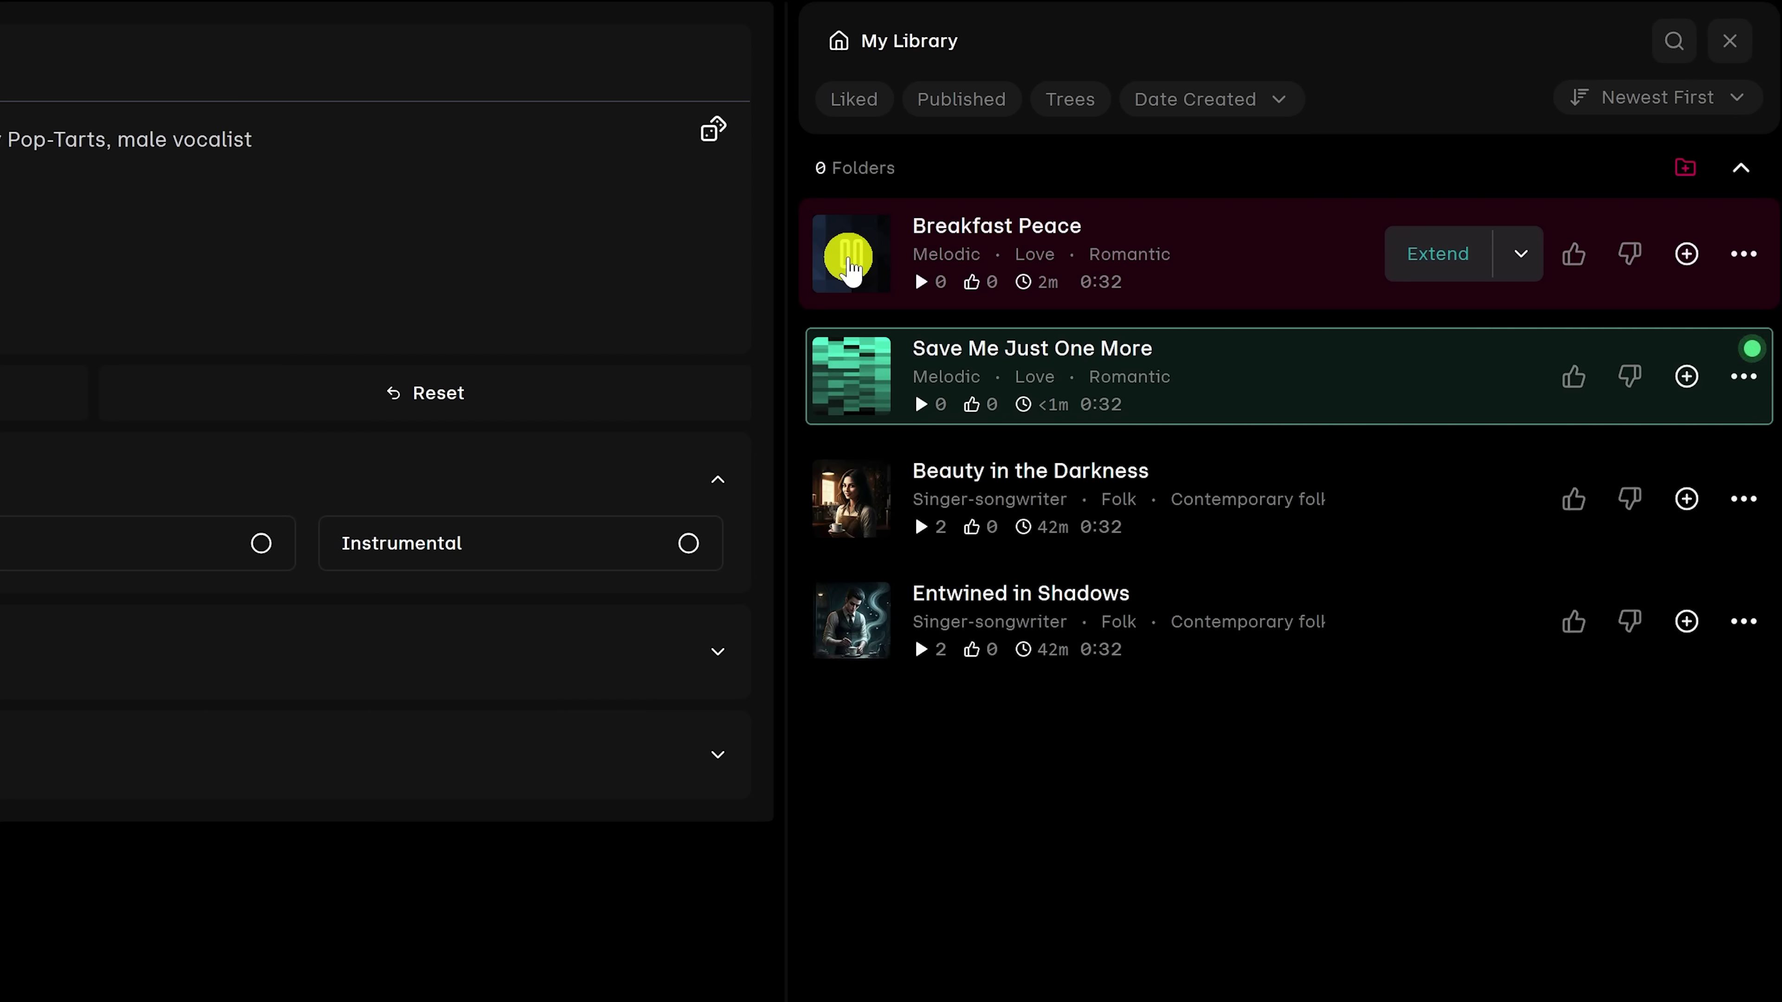
click(851, 270)
click(856, 391)
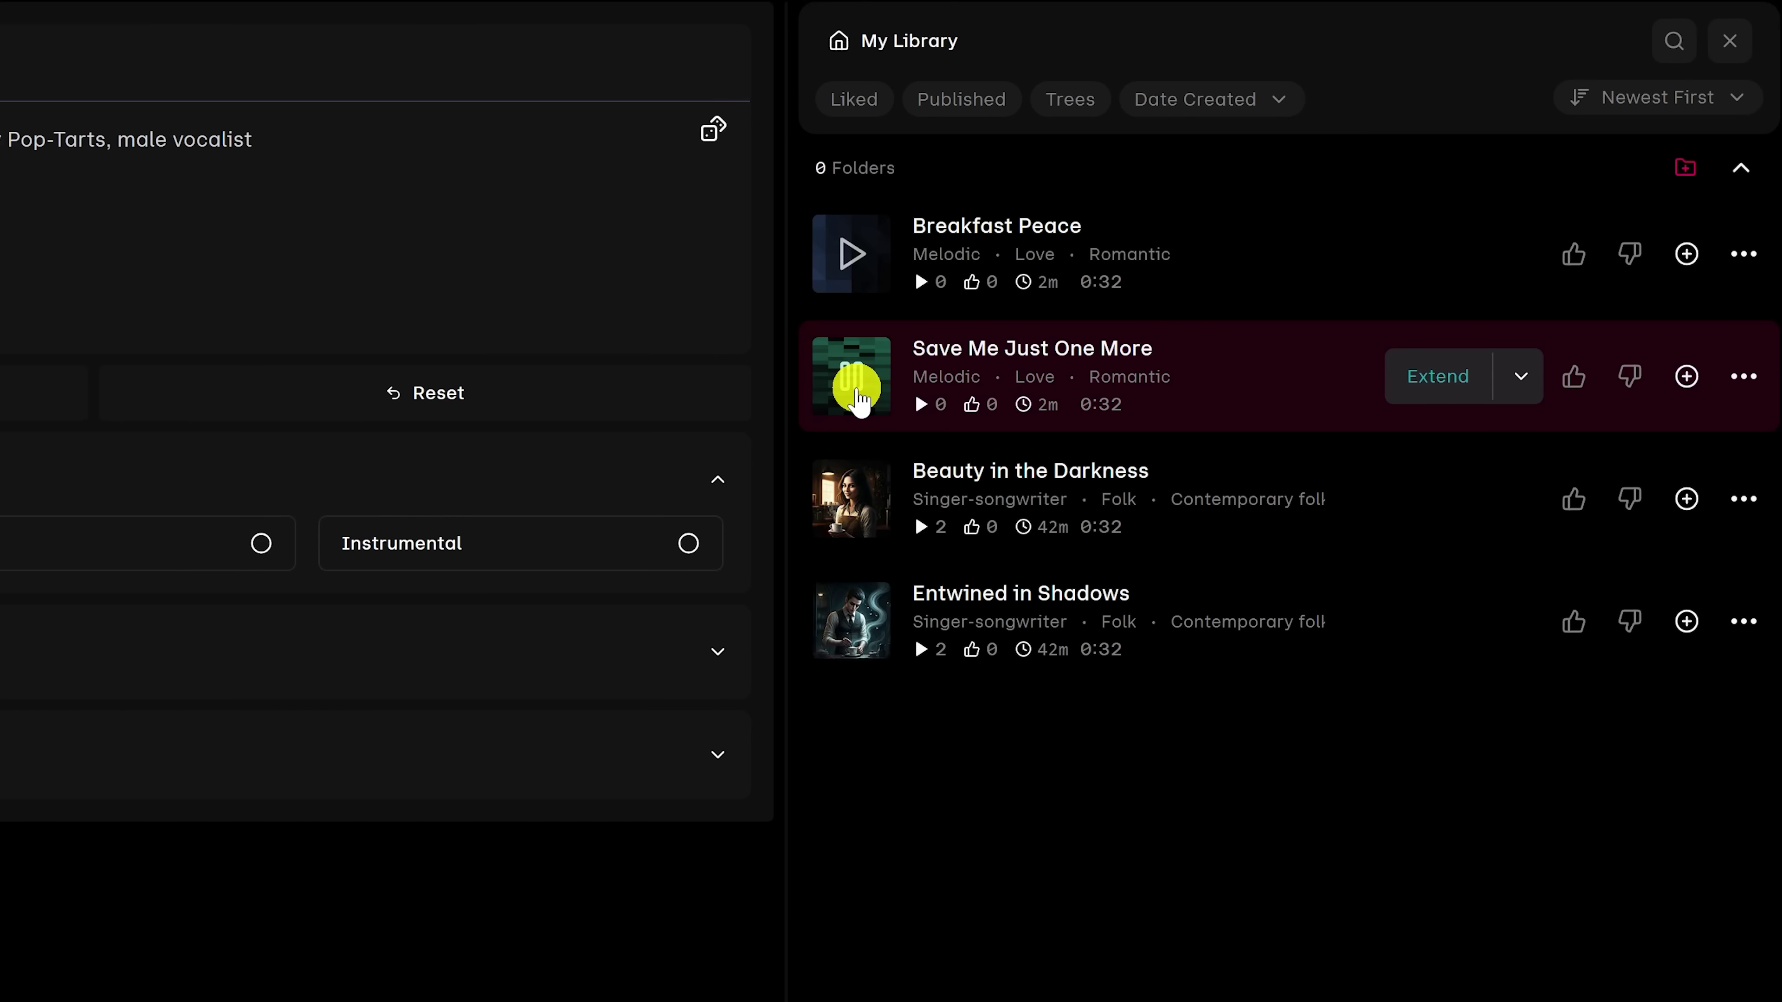
click(857, 395)
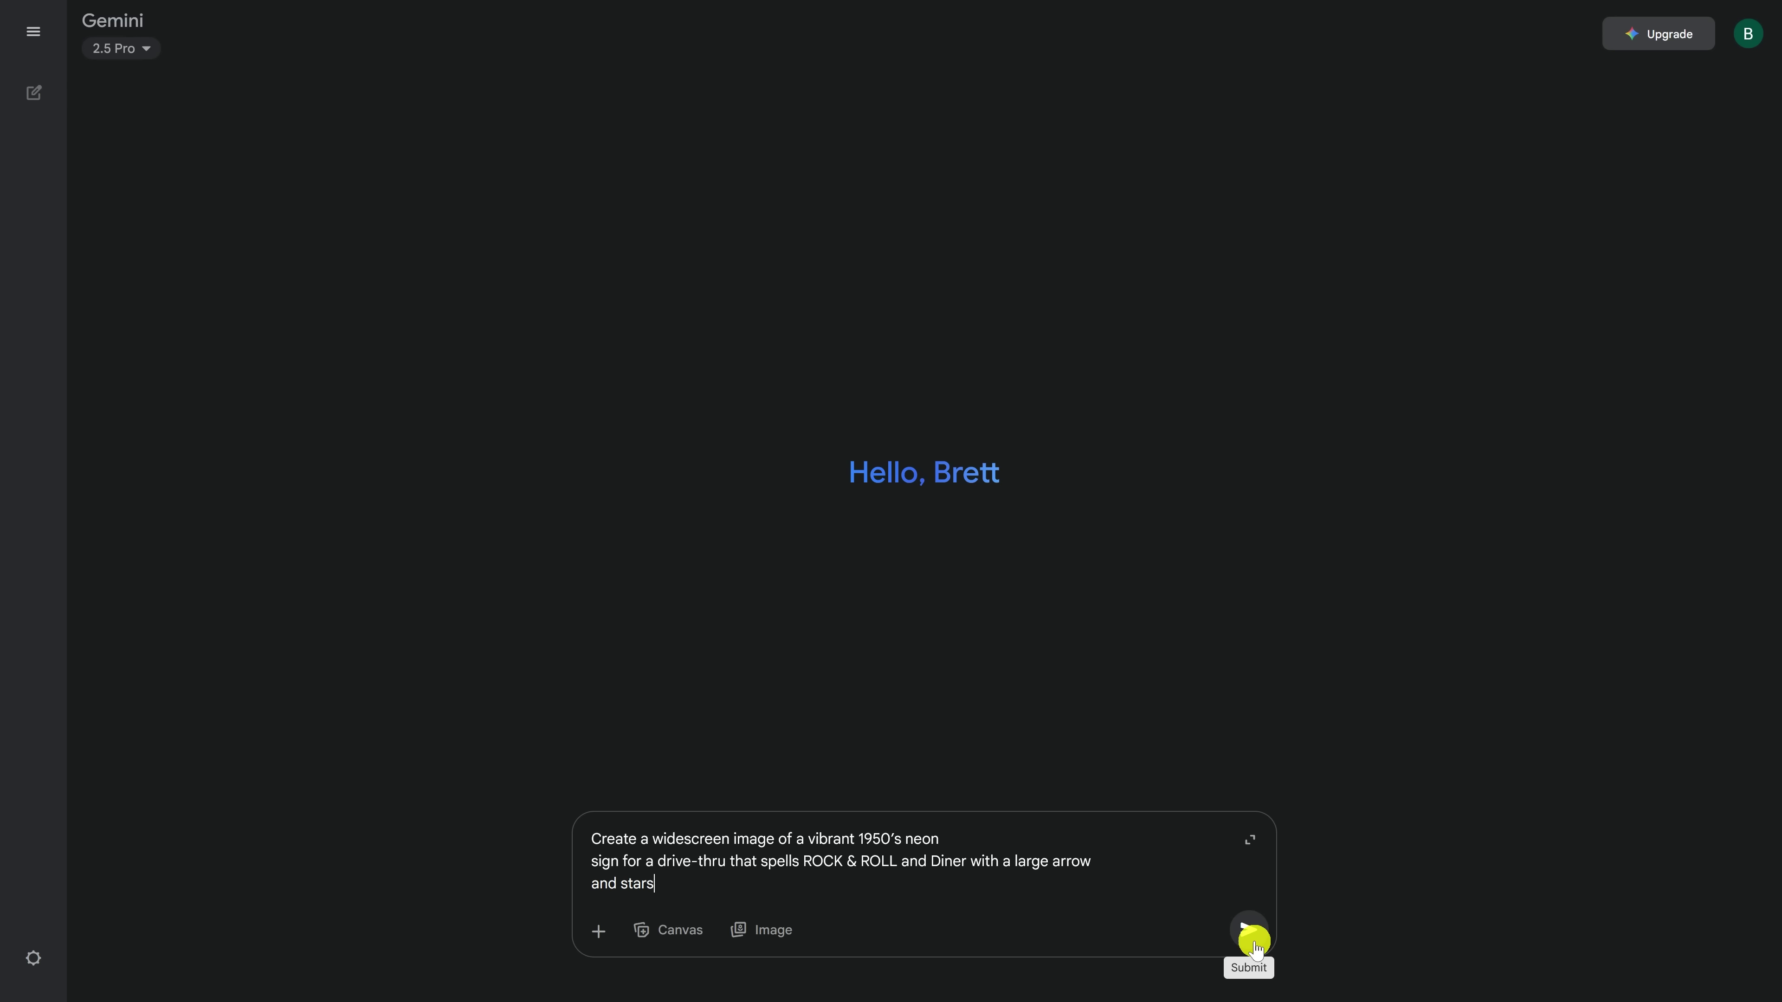
Submit the Gemini prompt for a 1950s neon drive-thru sign spelling ROCK & ROLL and Diner
click(1256, 949)
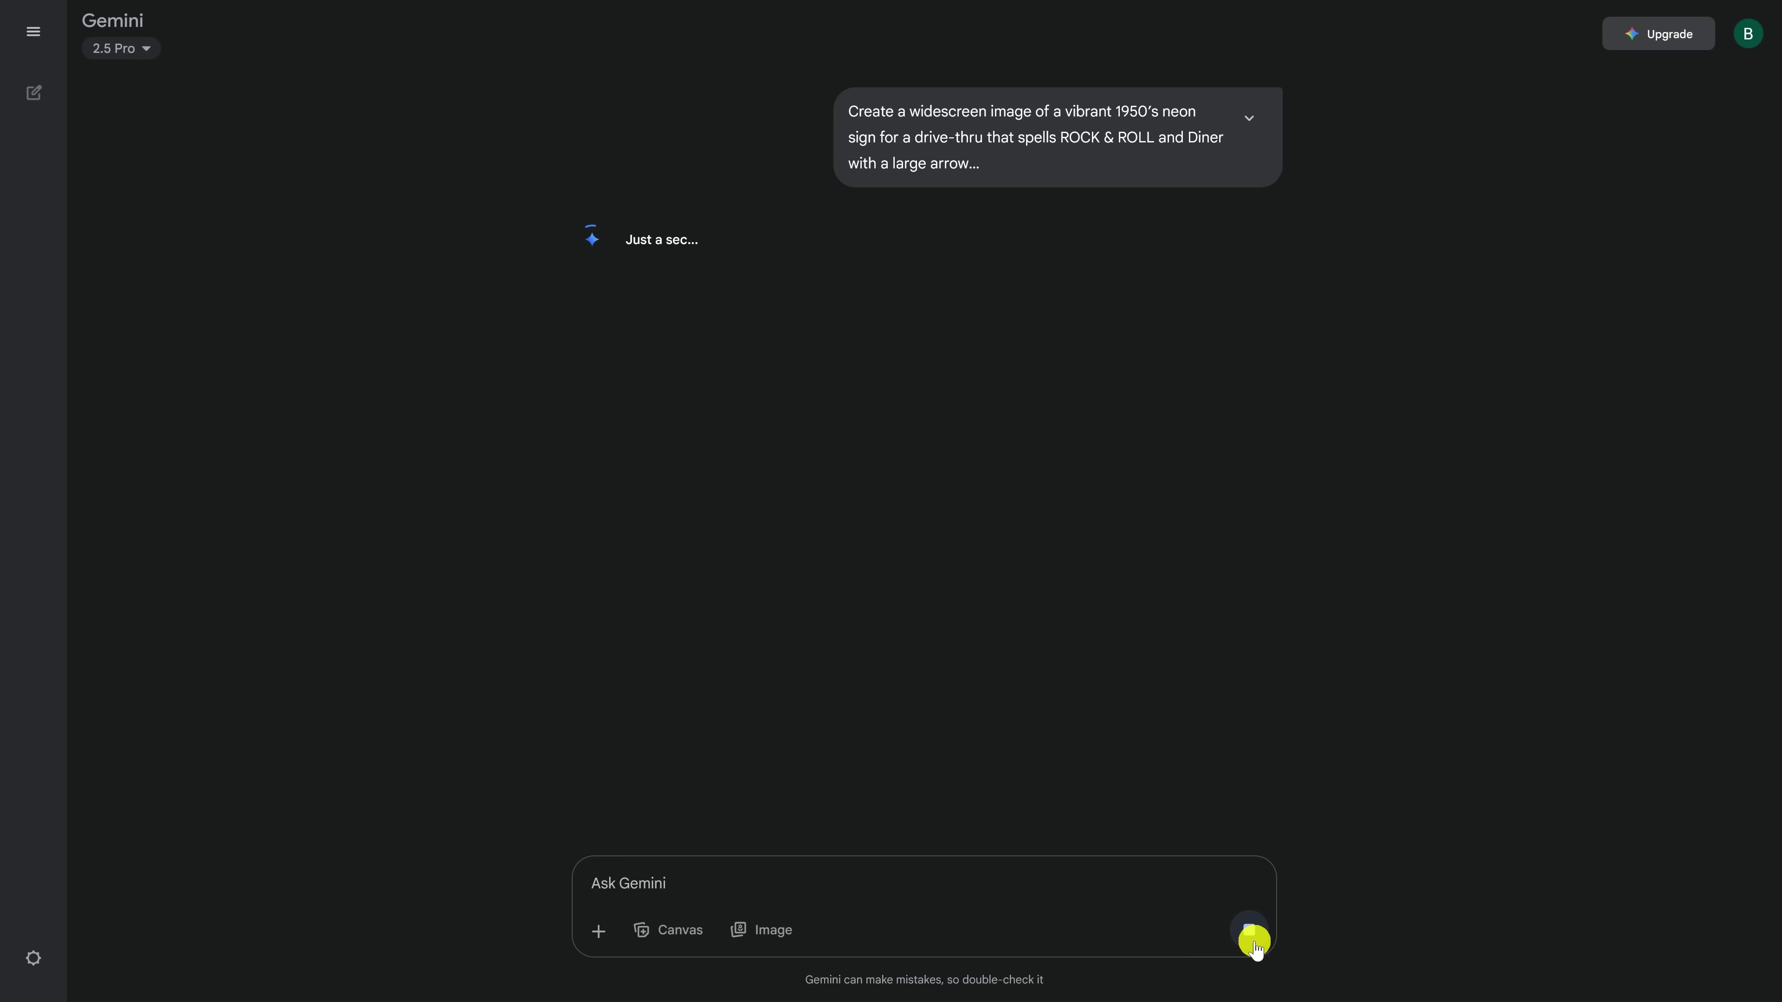
mouse_move(1028, 456)
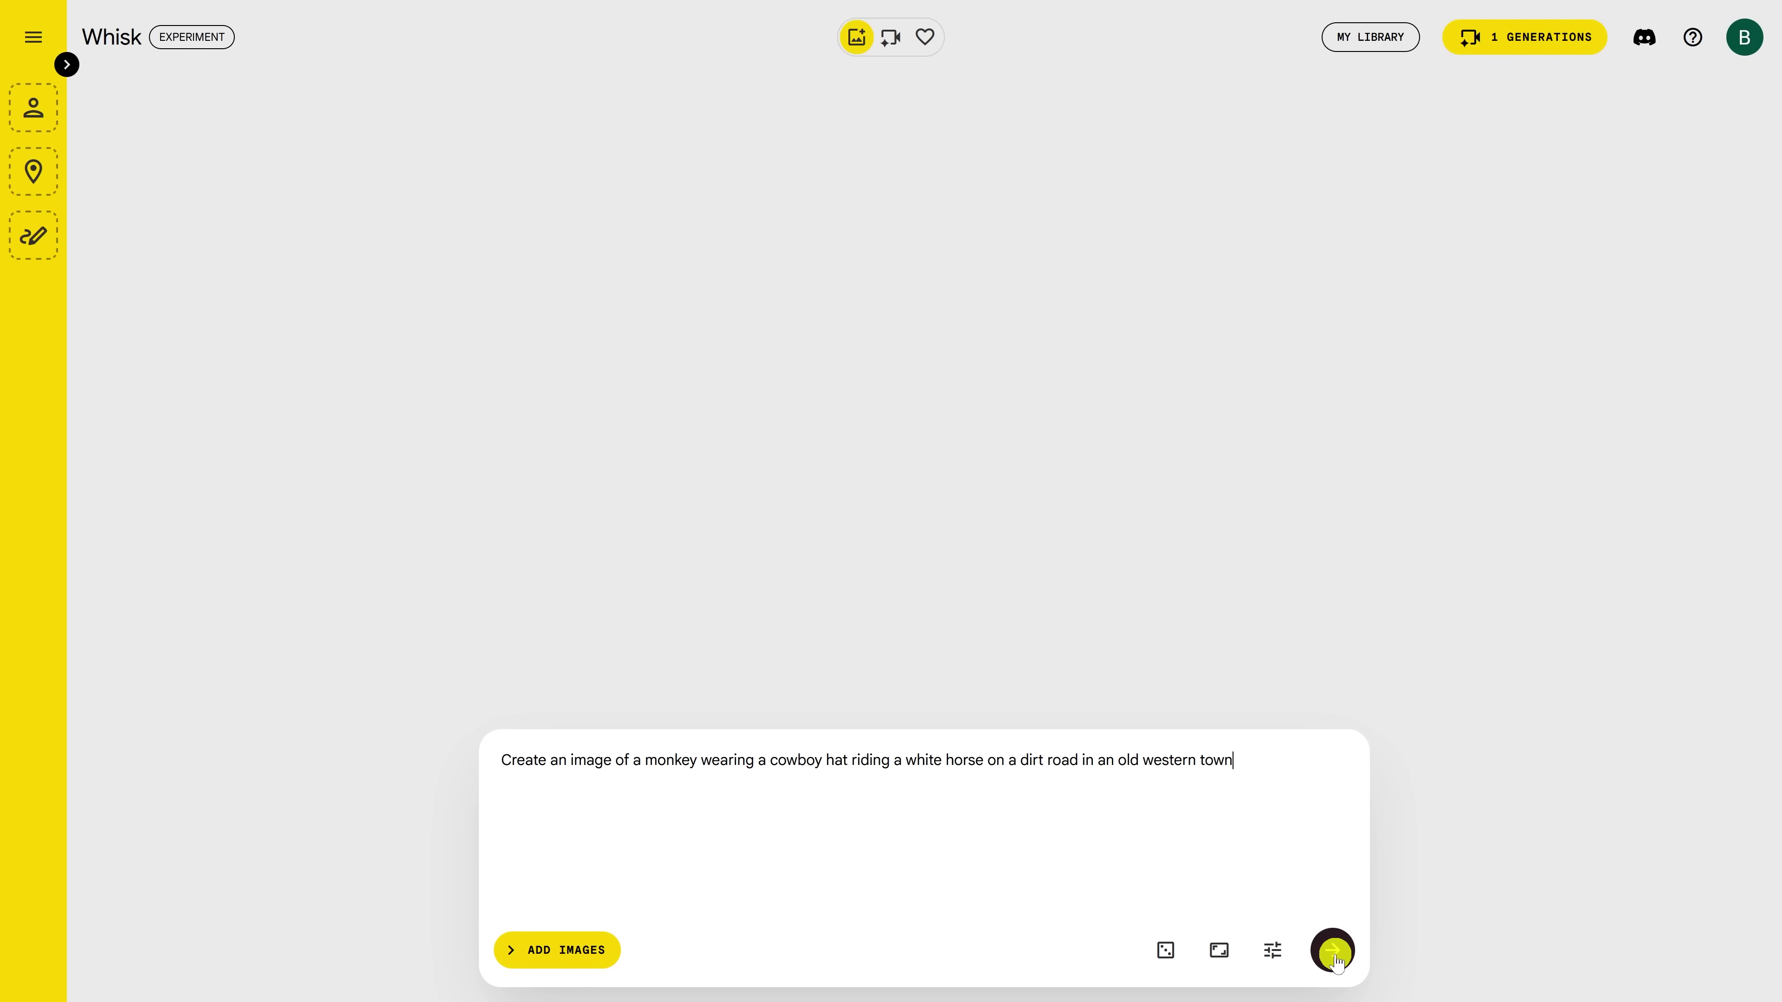
Generate the cowboy-hatted monkey on a white horse images and open the second for animation
click(1337, 964)
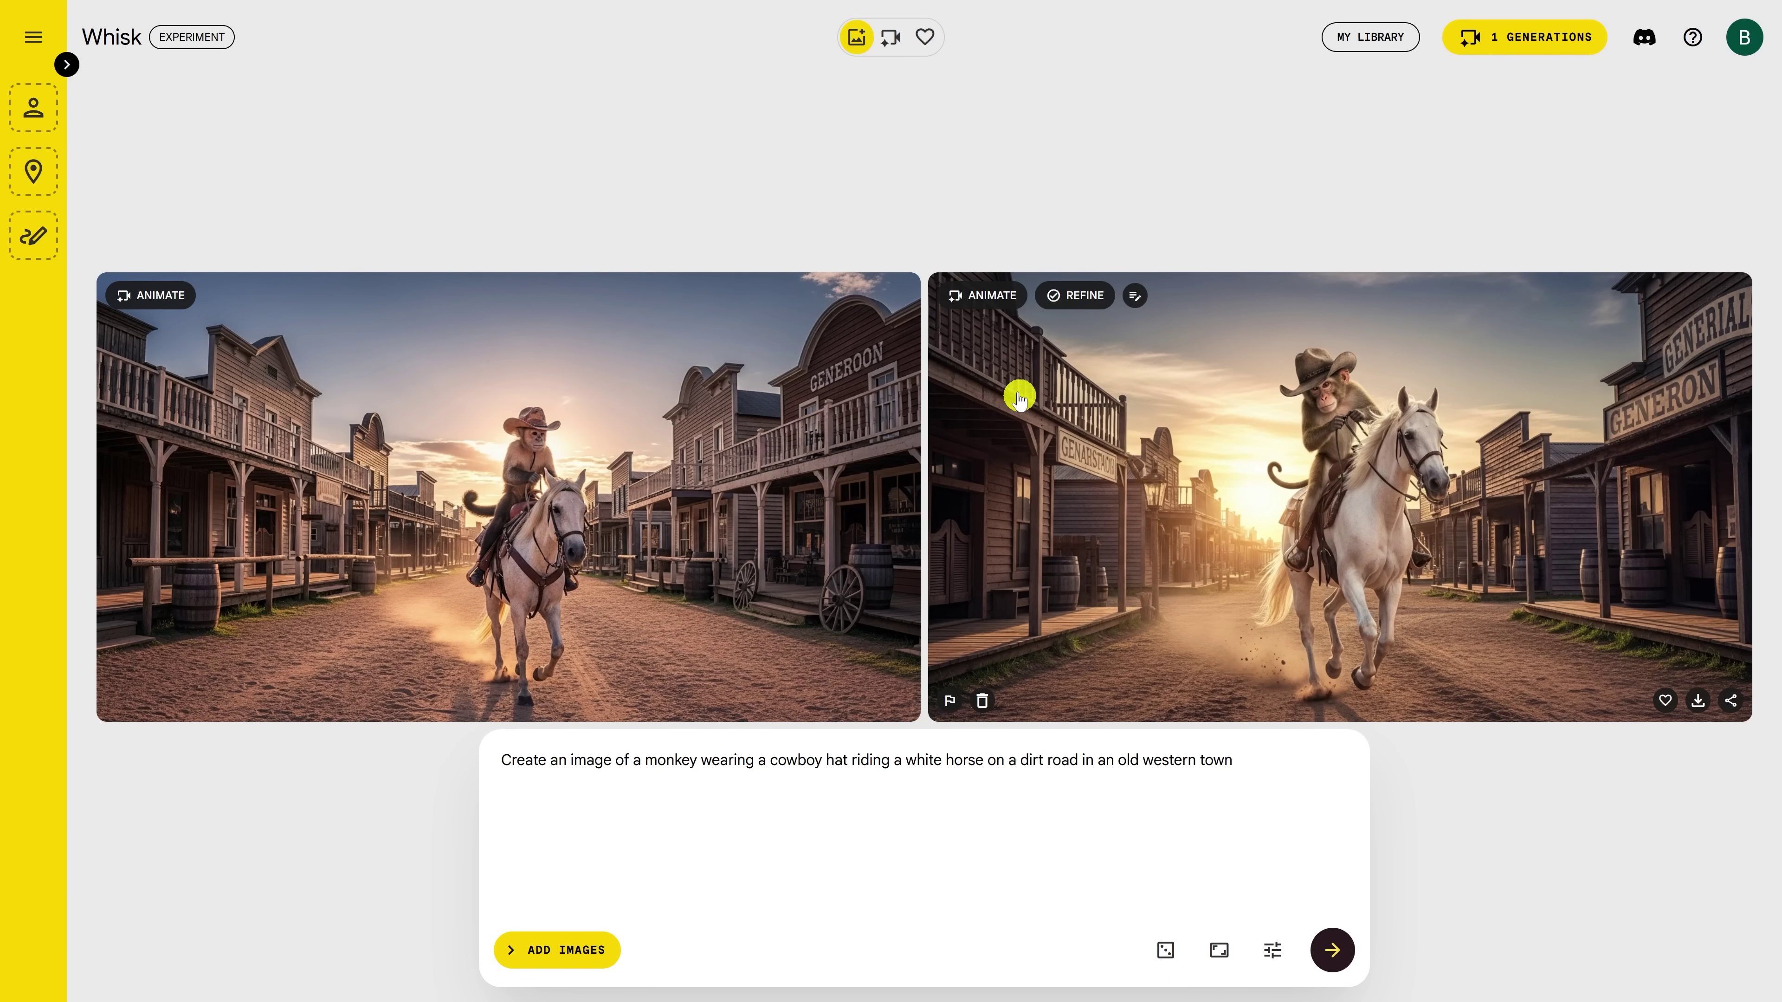
click(987, 302)
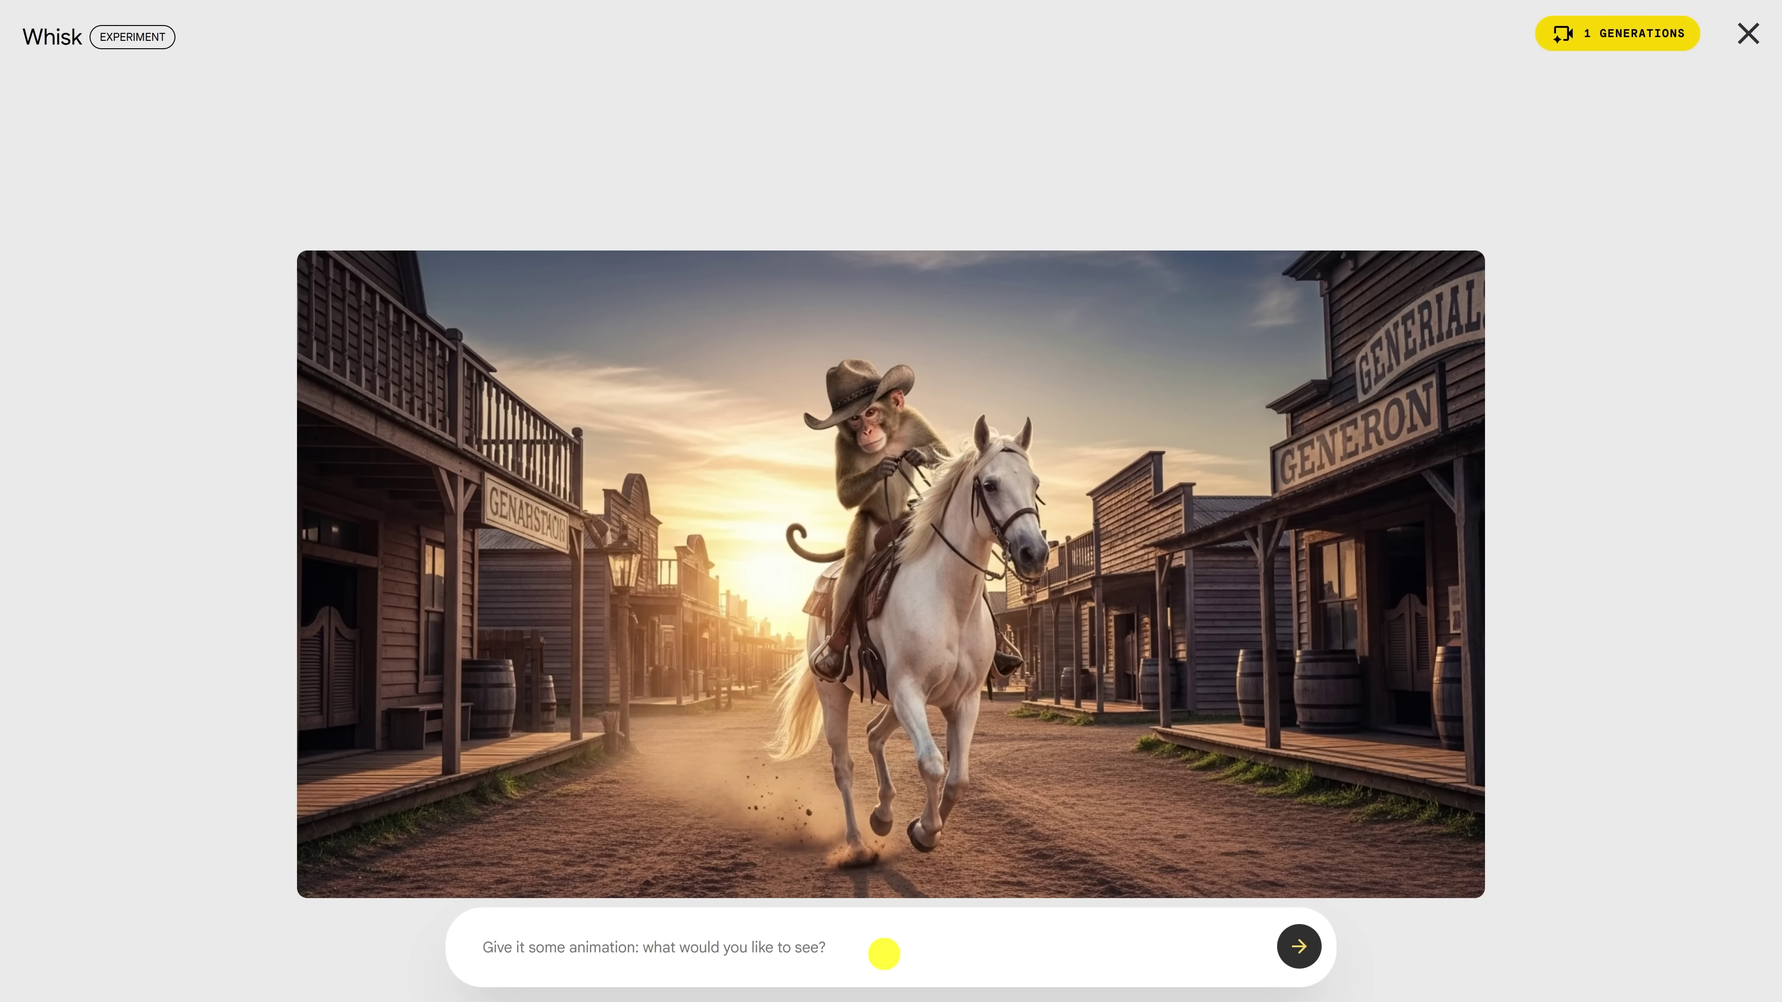
Paste the animation description of the horse moving down the street and generate the video
click(884, 953)
text(I would like to see the horse moving down the street)
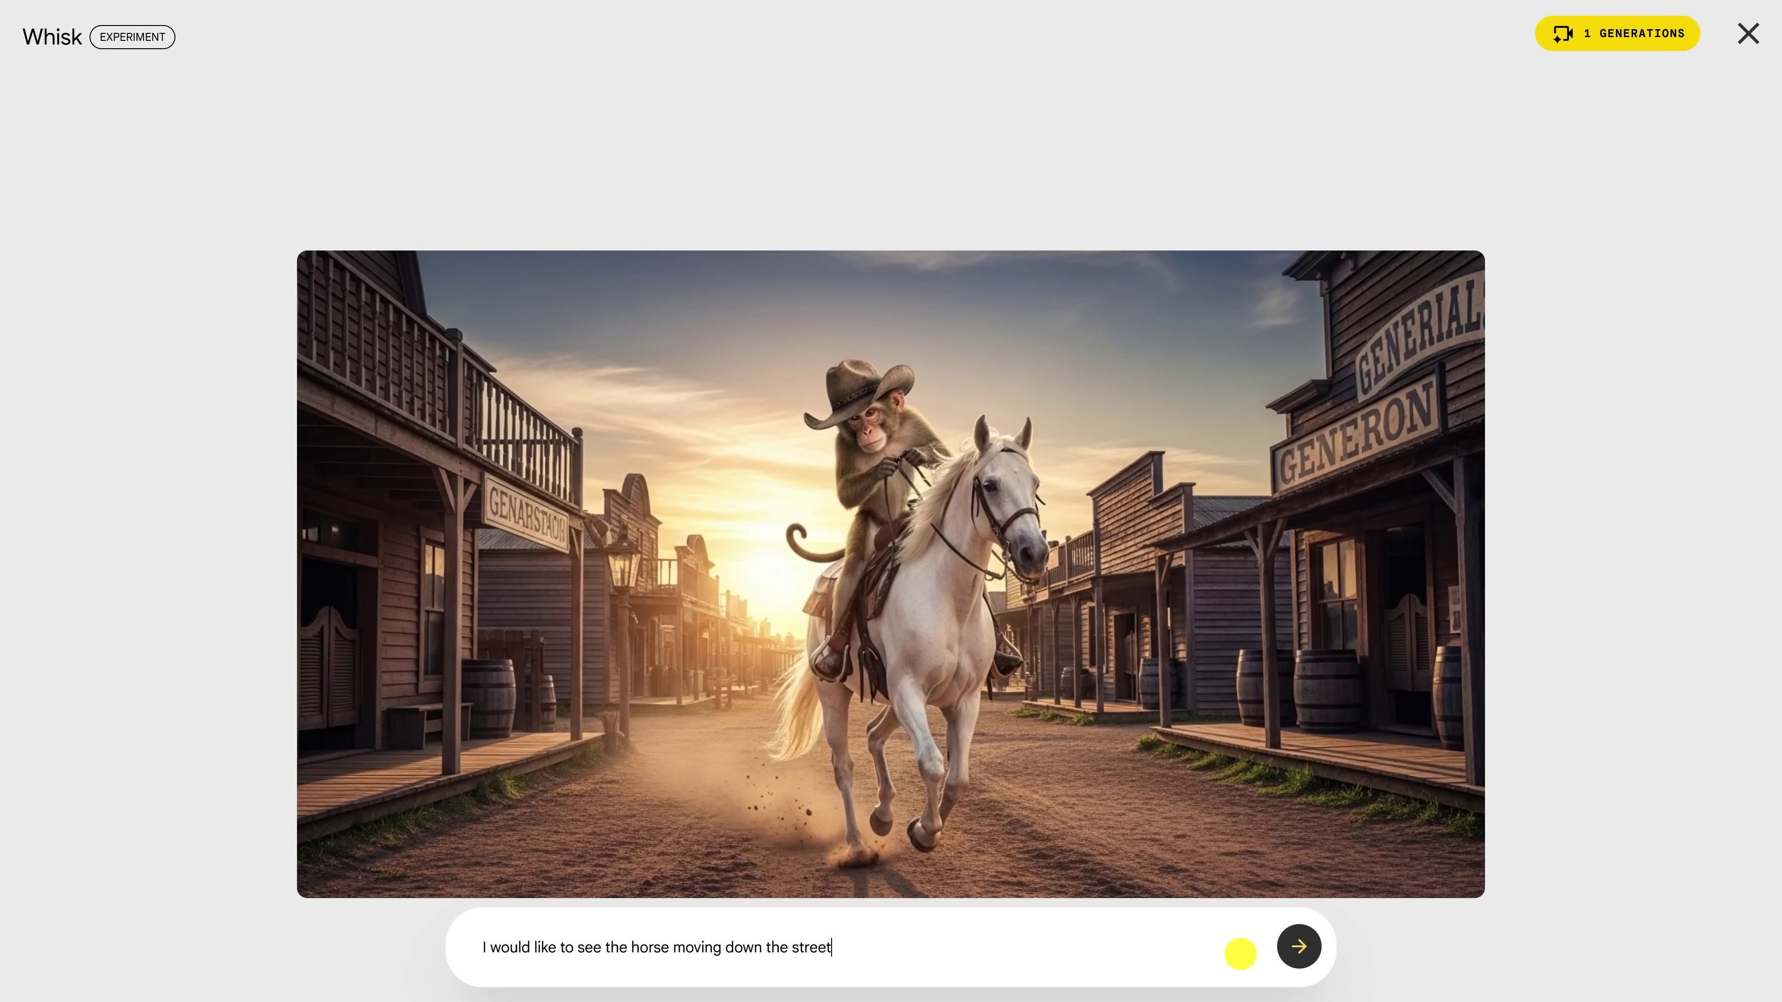
click(1301, 949)
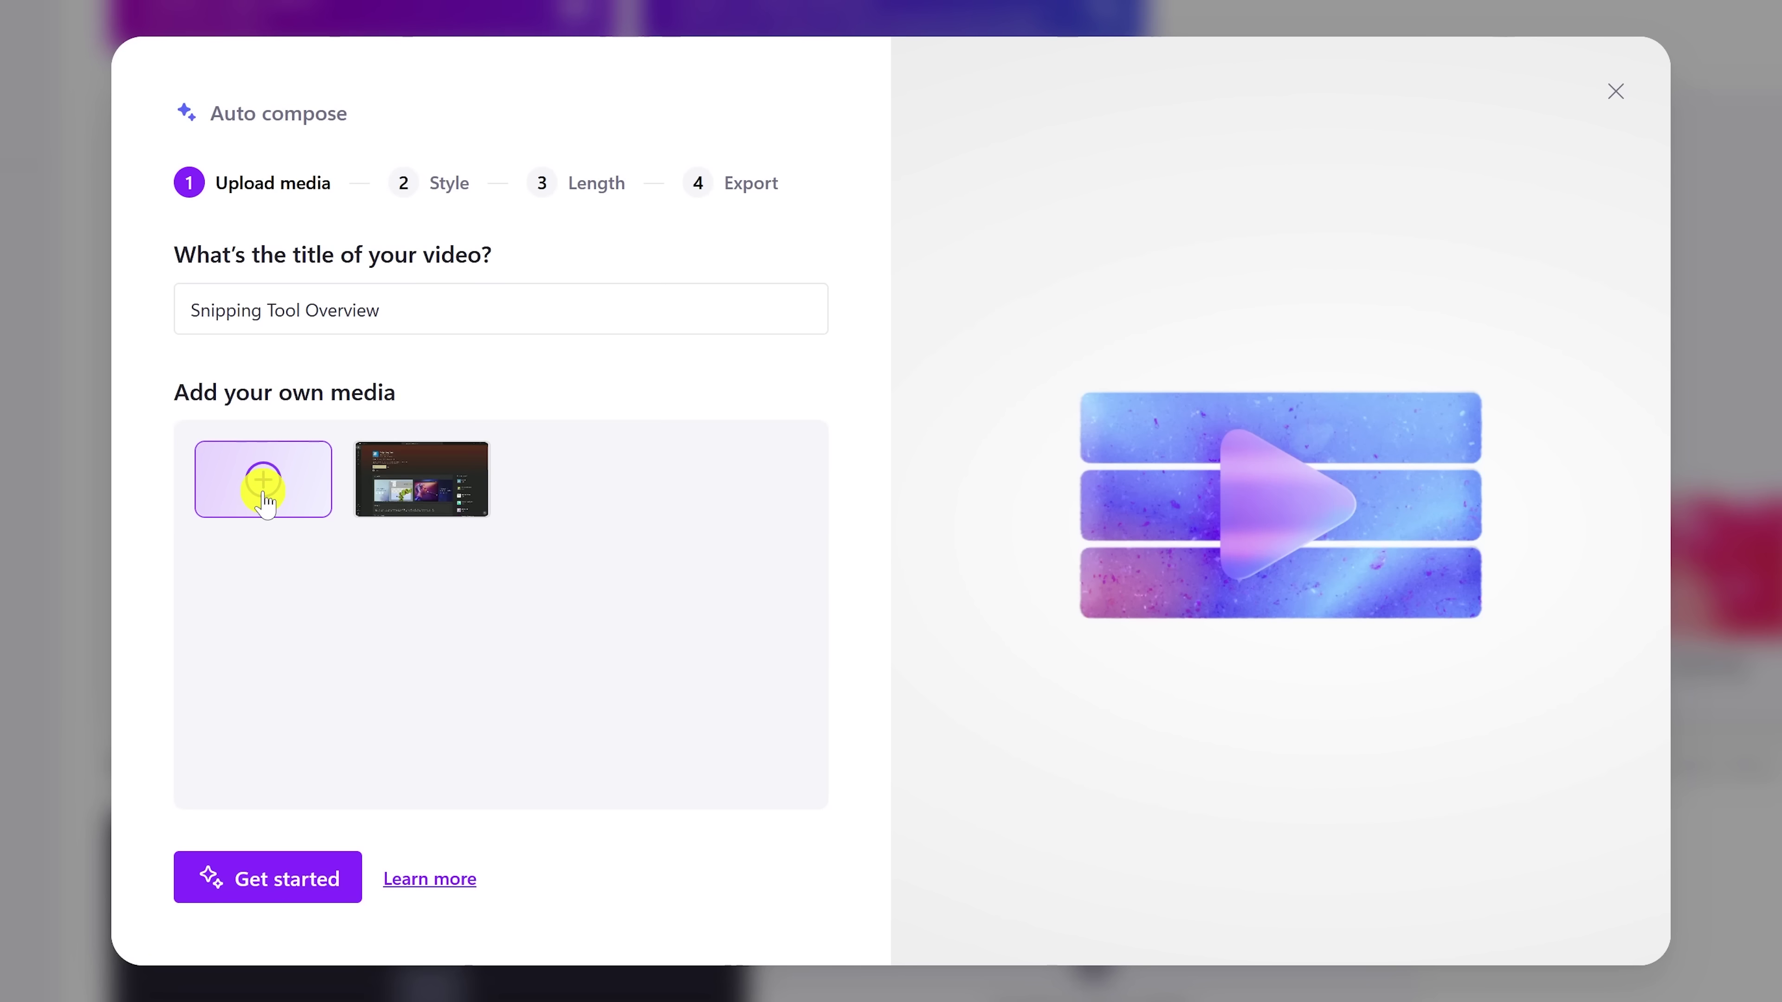
Advance to the Style step, reject the Playful suggestion, and continue to video length
mouse_move(442, 507)
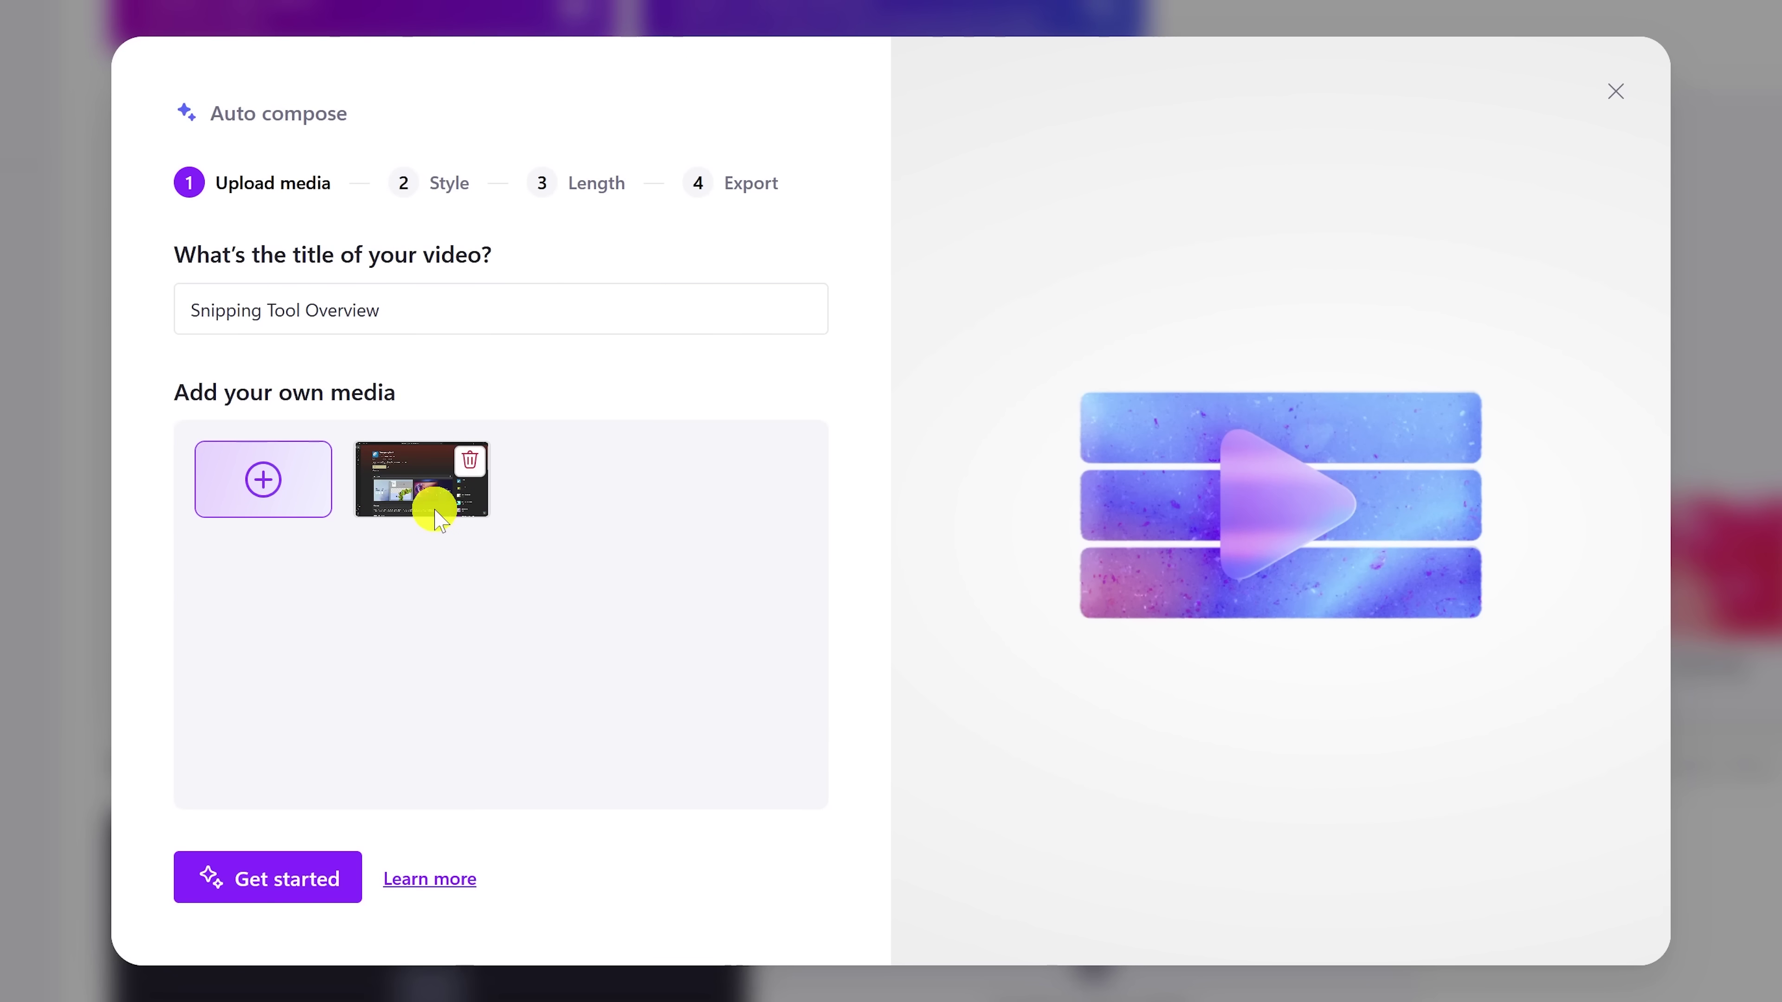
click(285, 897)
click(455, 695)
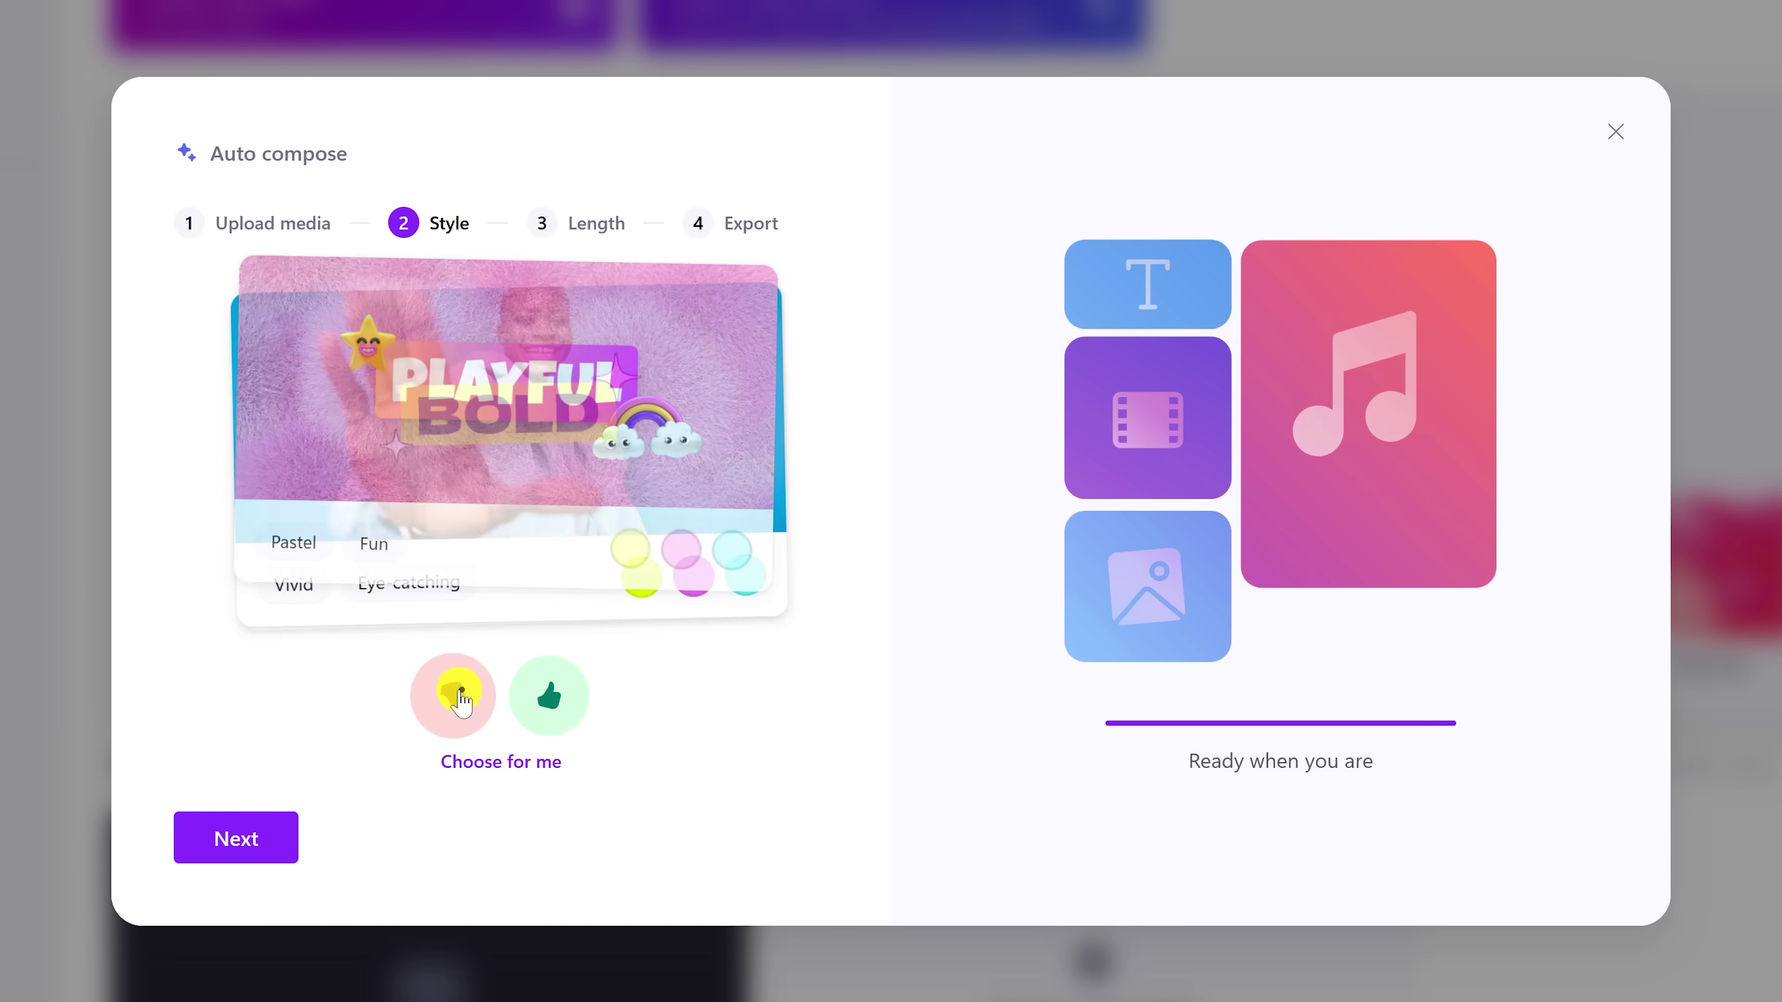
click(261, 842)
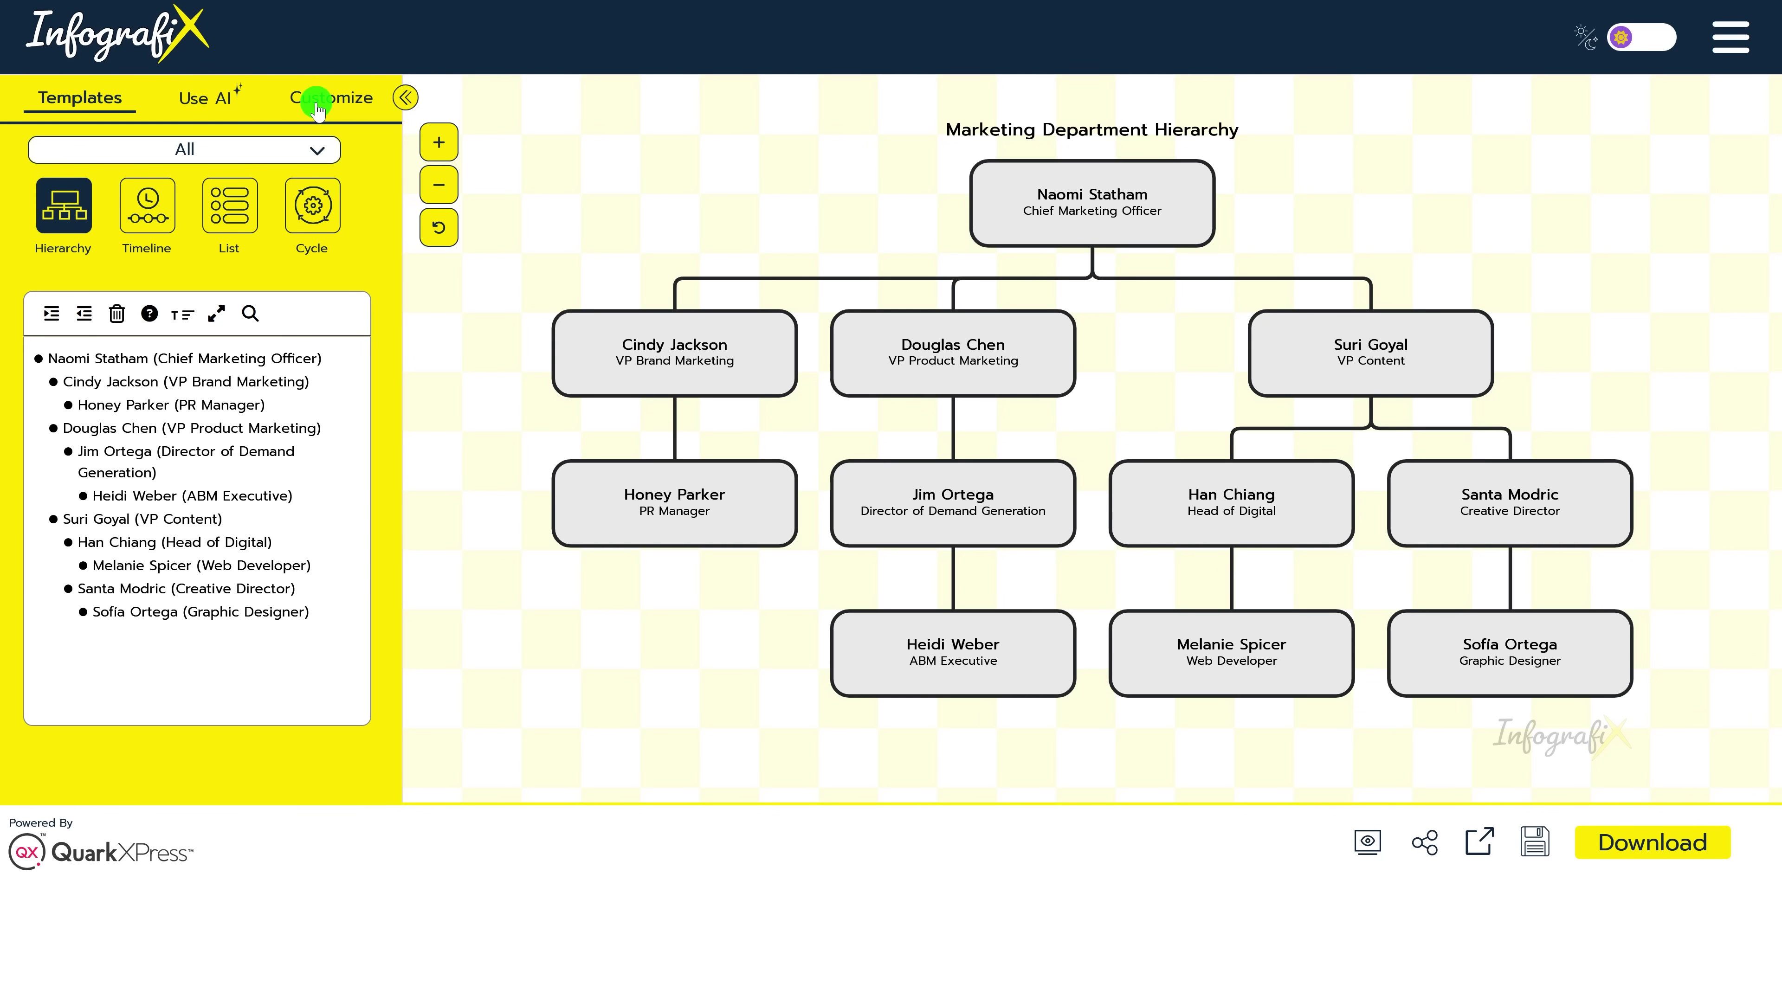
Generate an AI Timeline infographic from the prompt 'top grossing movies from 2010 to 2024'
click(214, 99)
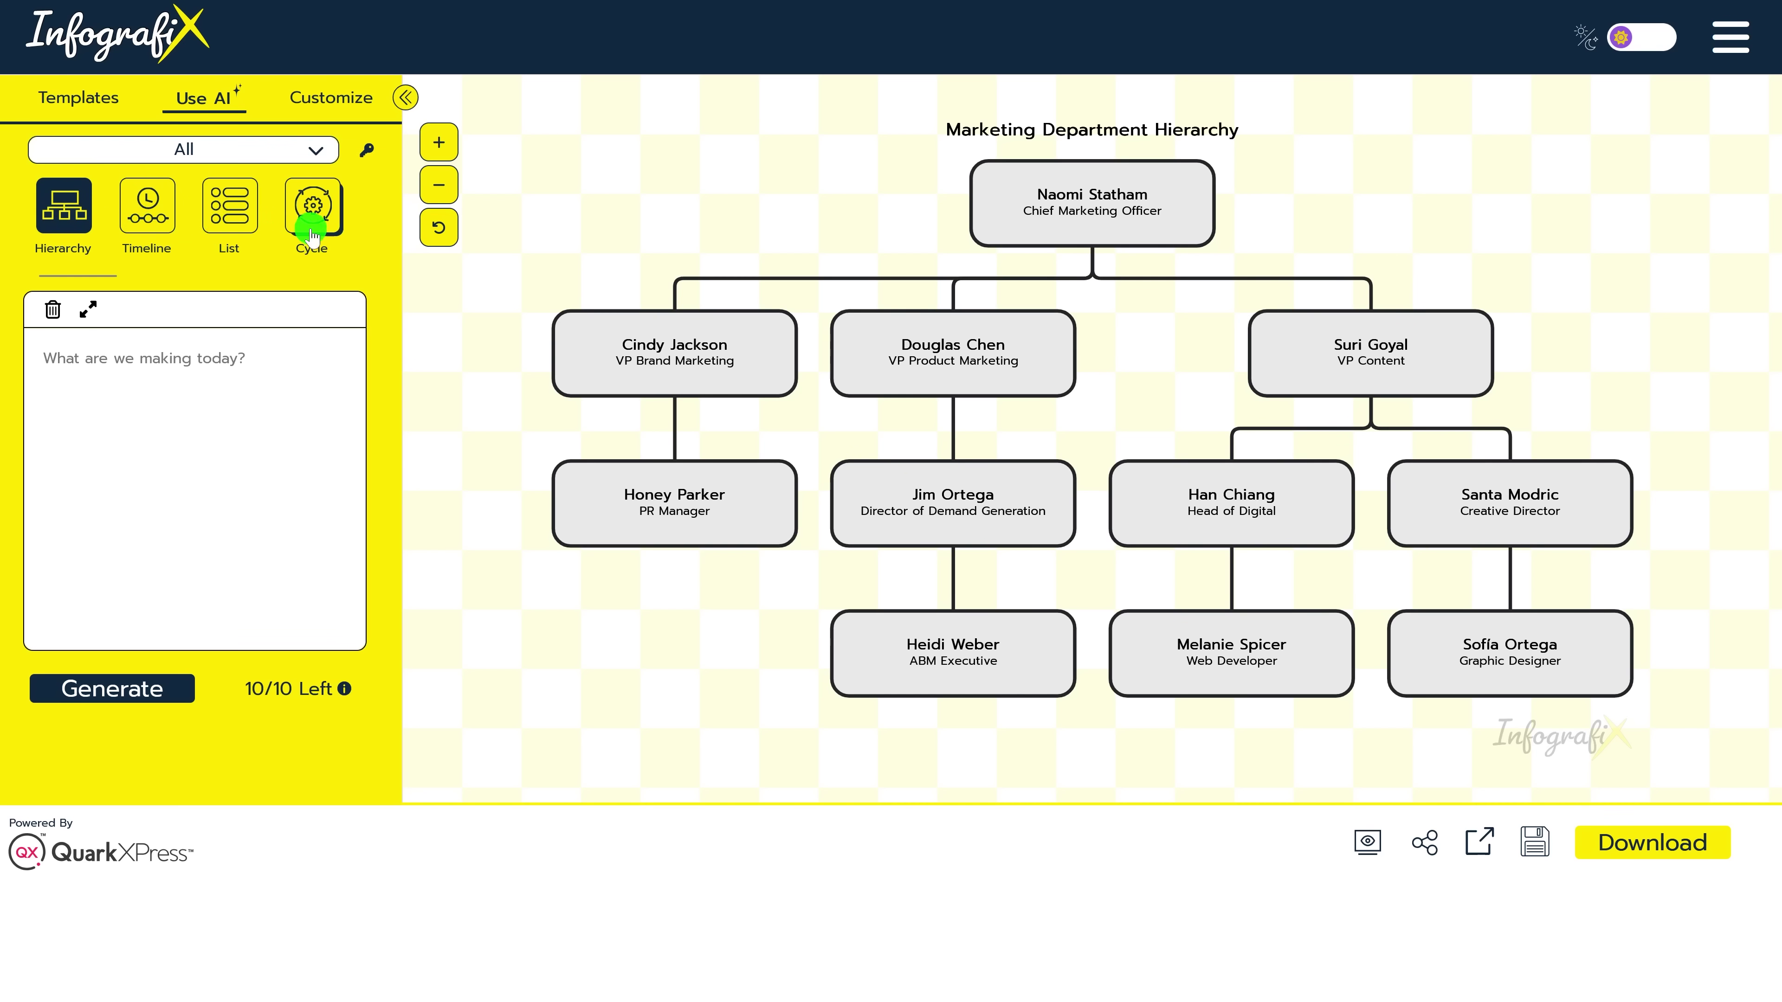
click(174, 219)
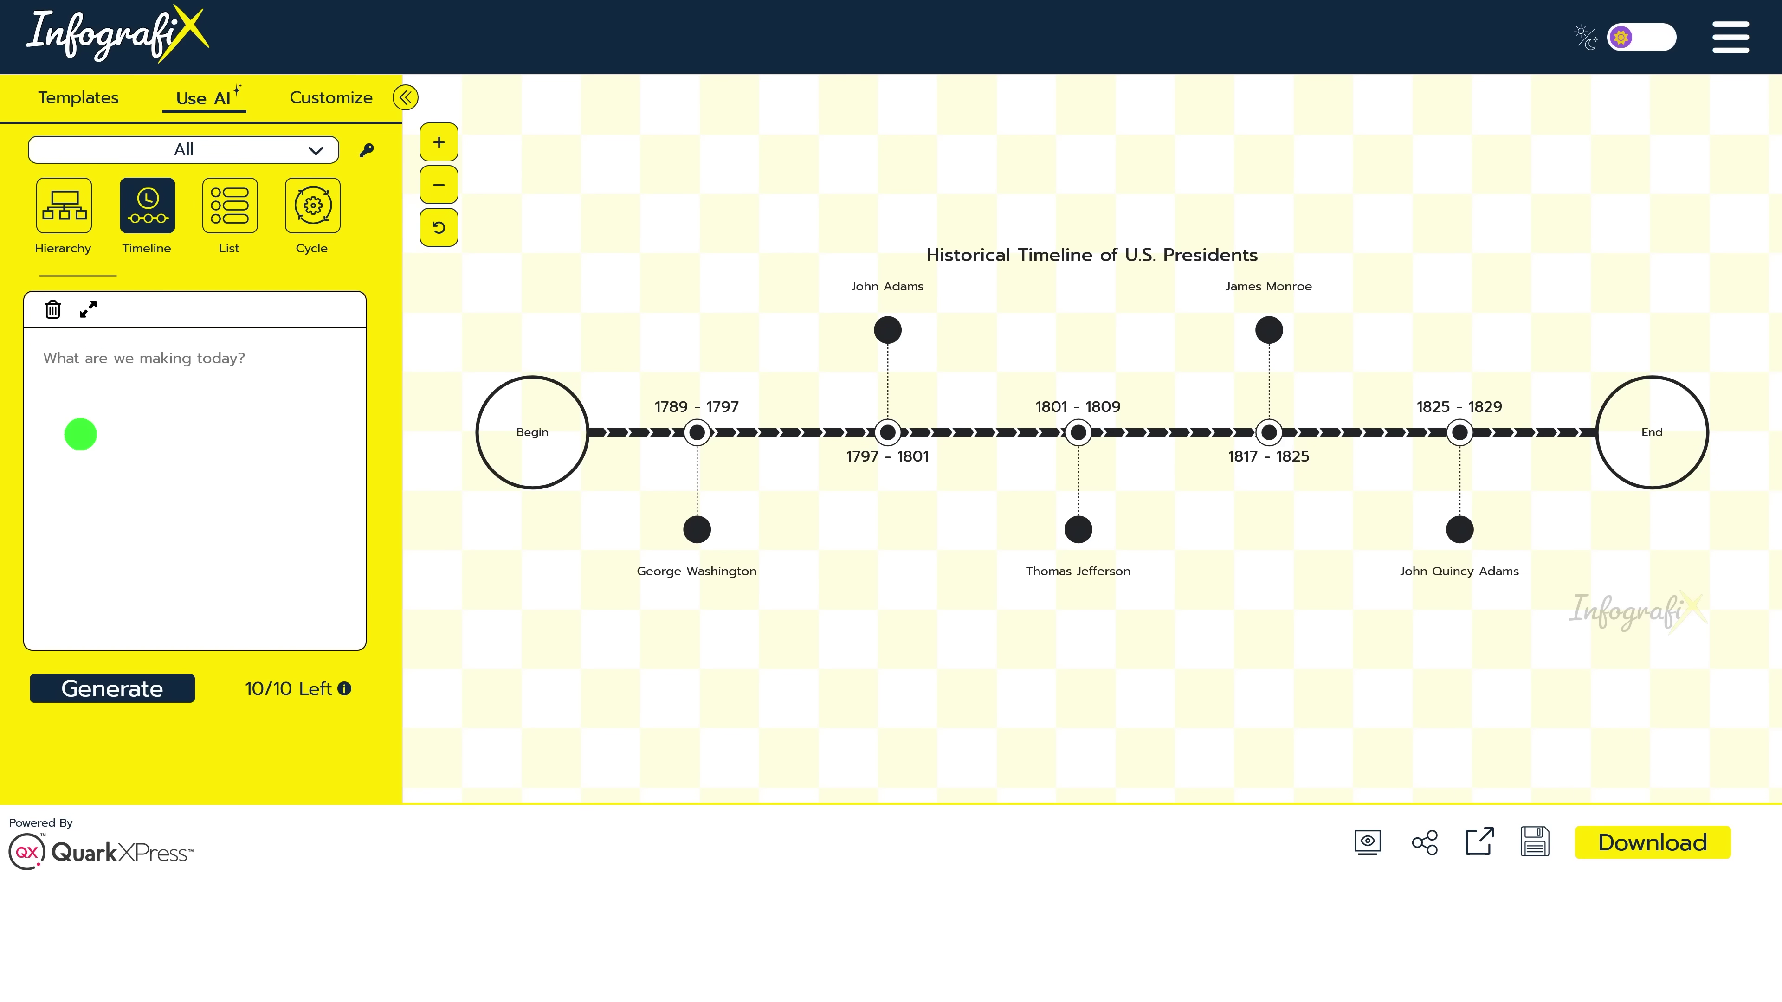
text(top)
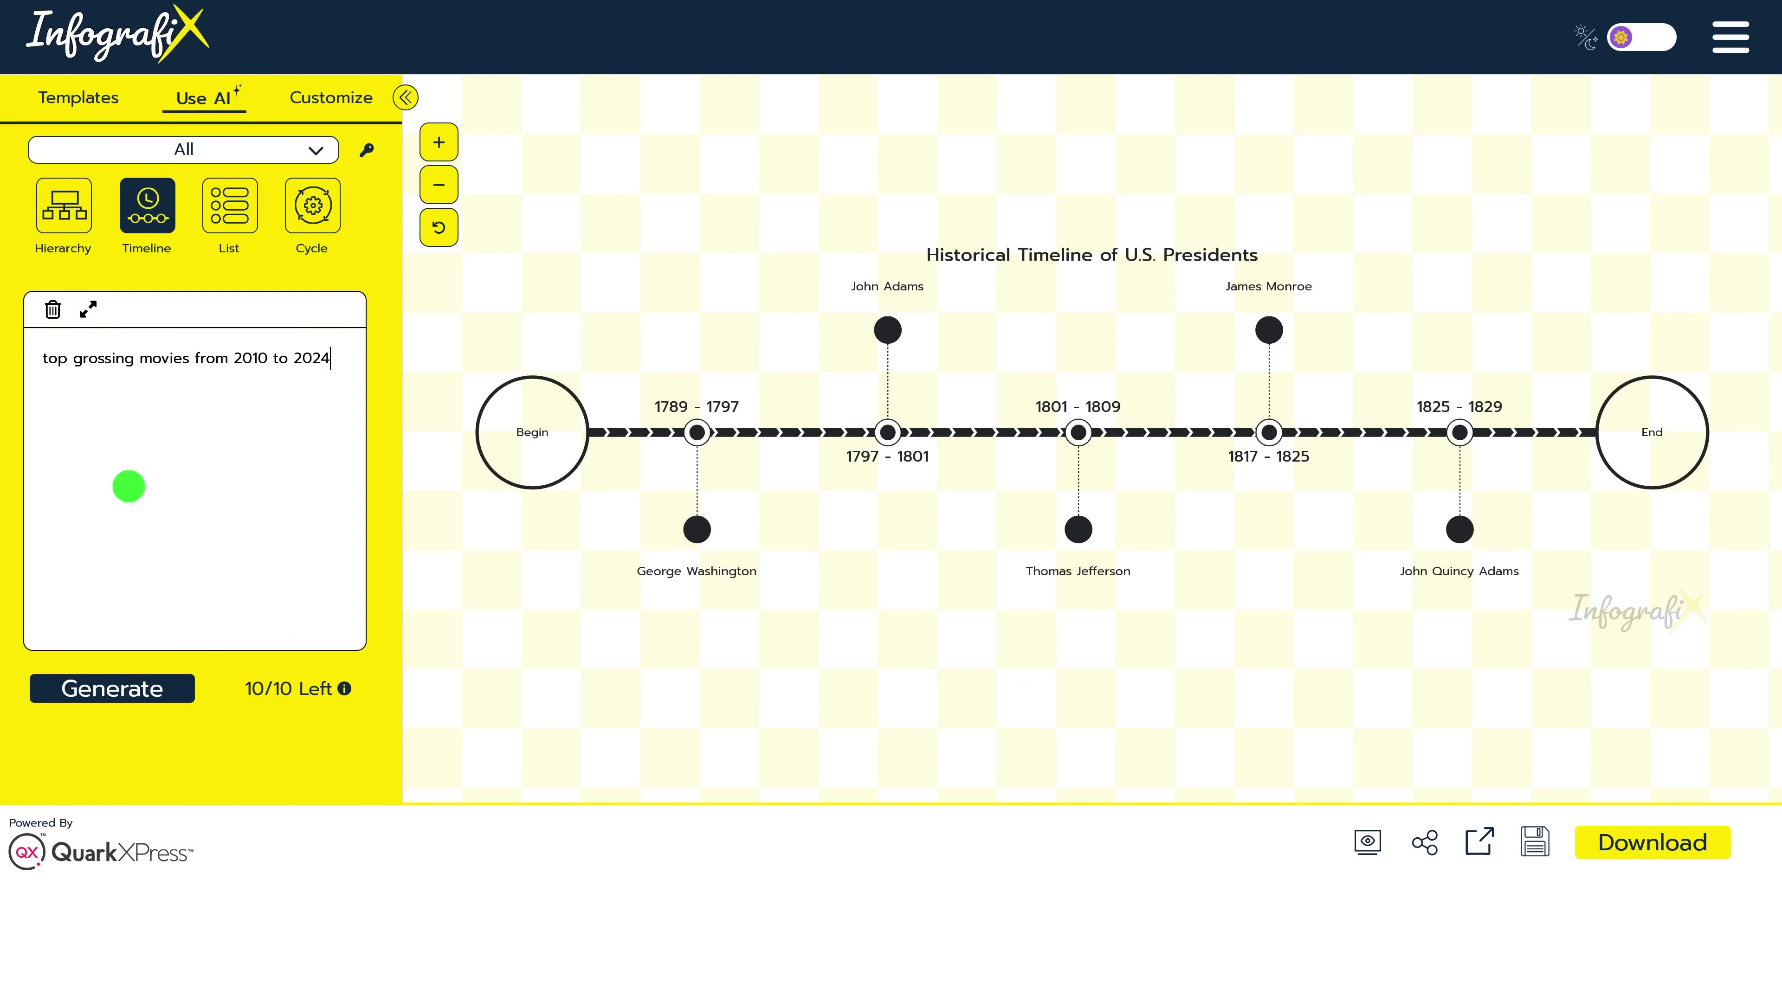
click(140, 698)
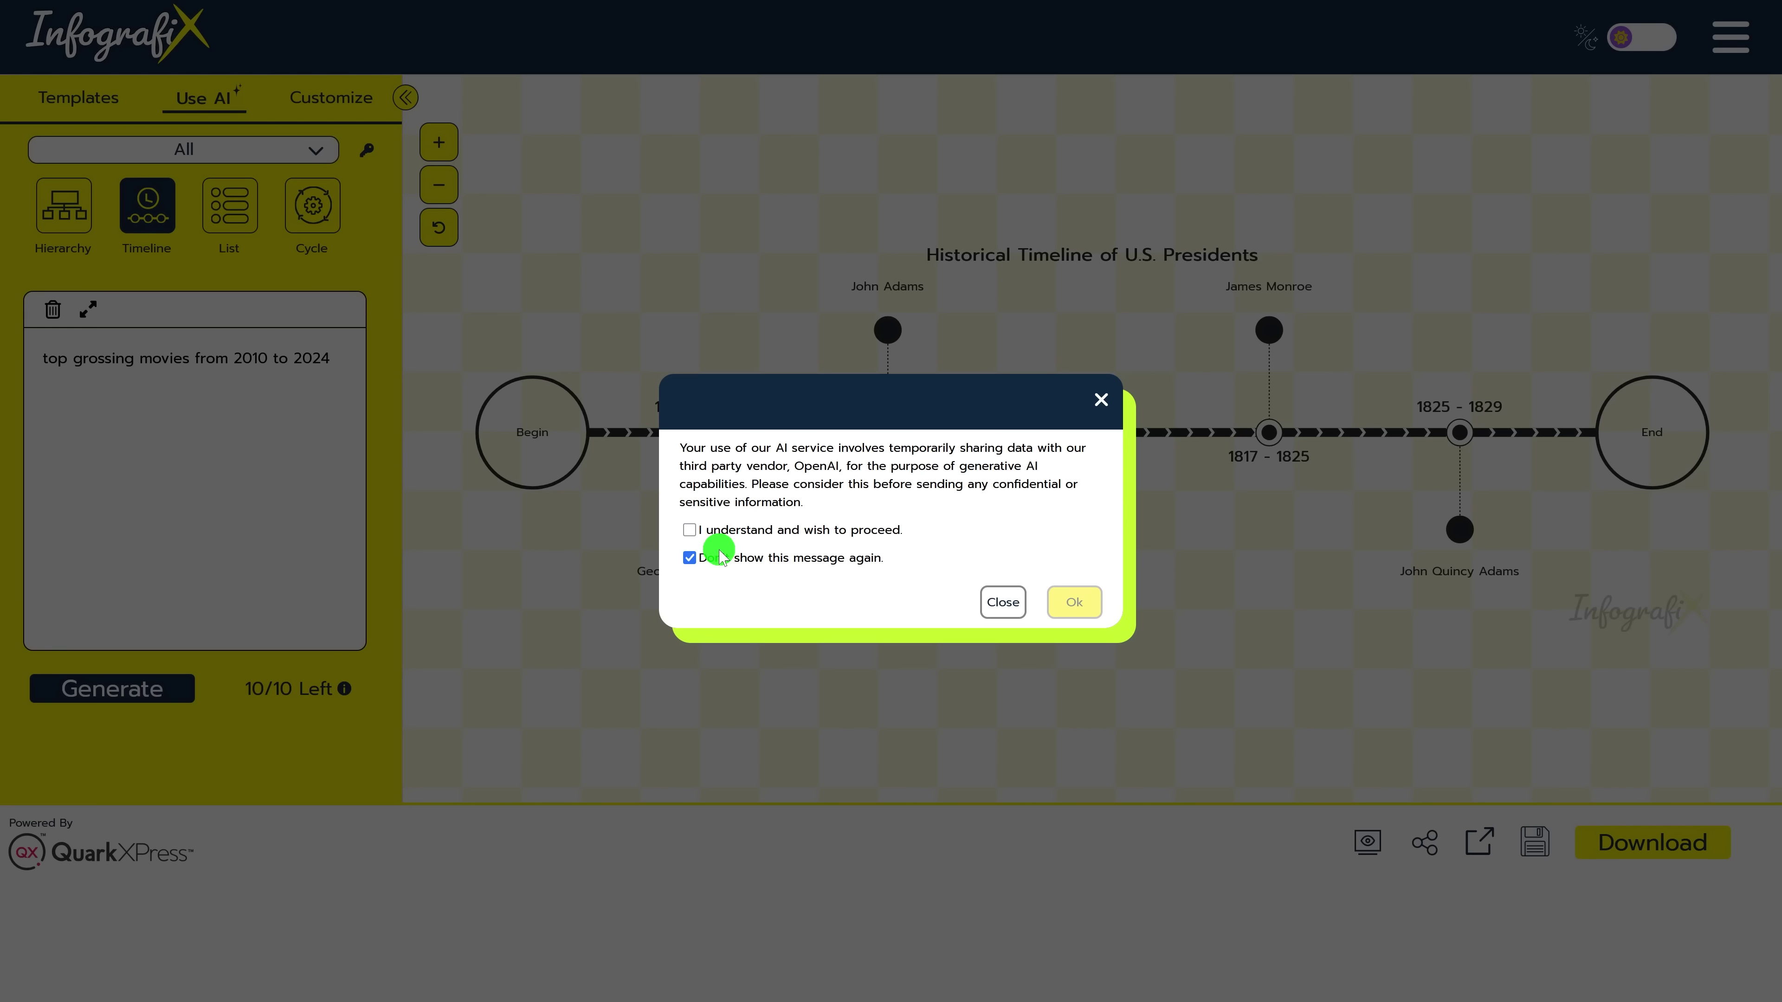
Accept the AI data-sharing notice so the timeline generates
click(691, 532)
click(1076, 604)
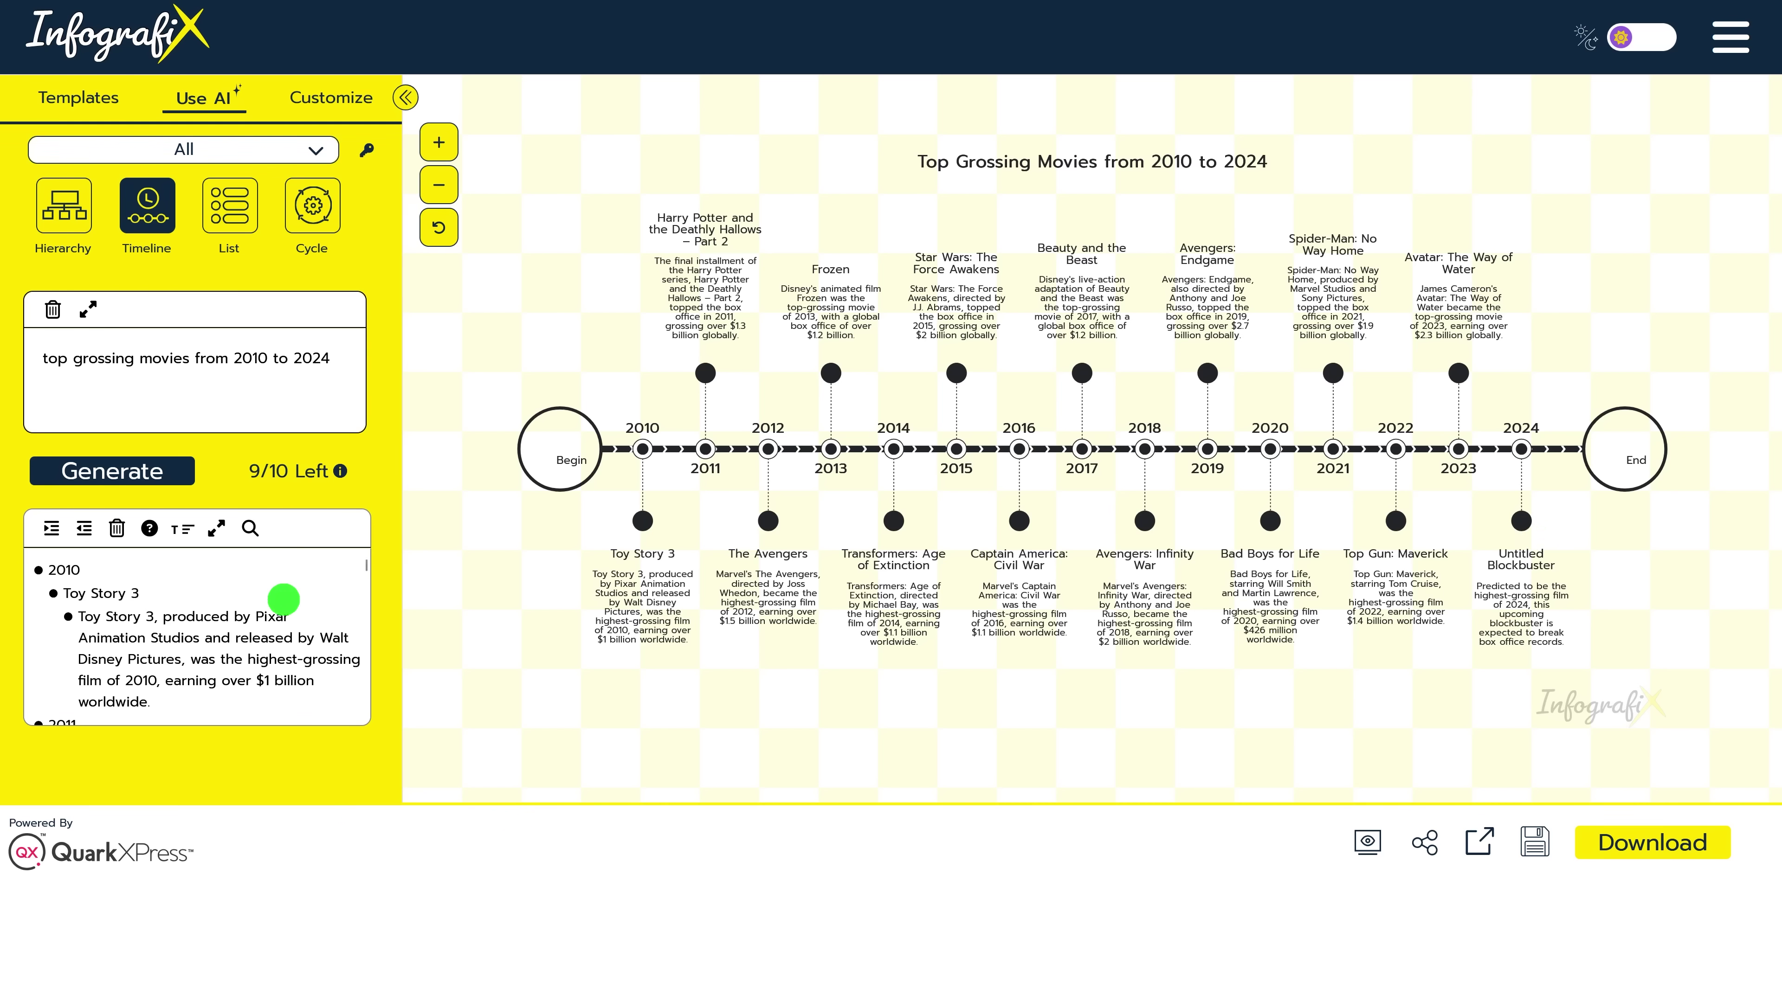
Replace the 'Untitled Blockbuster' 2024 title with 'Inside Out 2'
scroll(273, 608, down, 15)
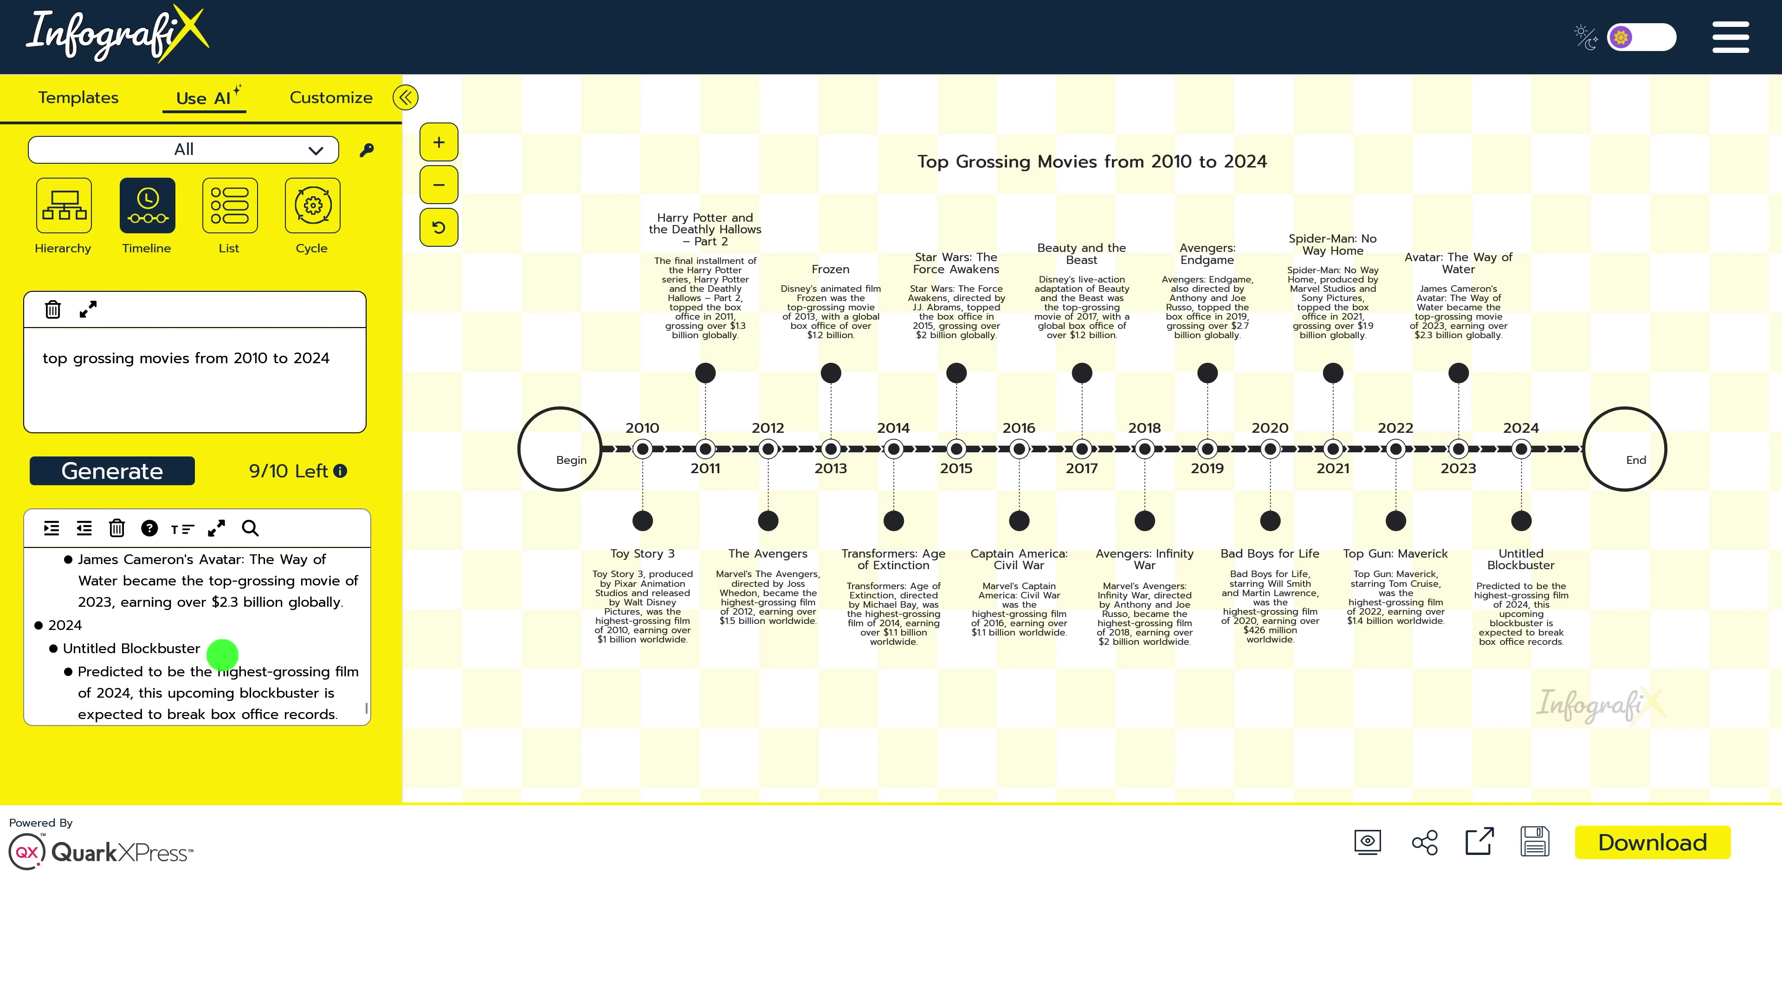
drag(206, 643, 65, 645)
text(Insi)
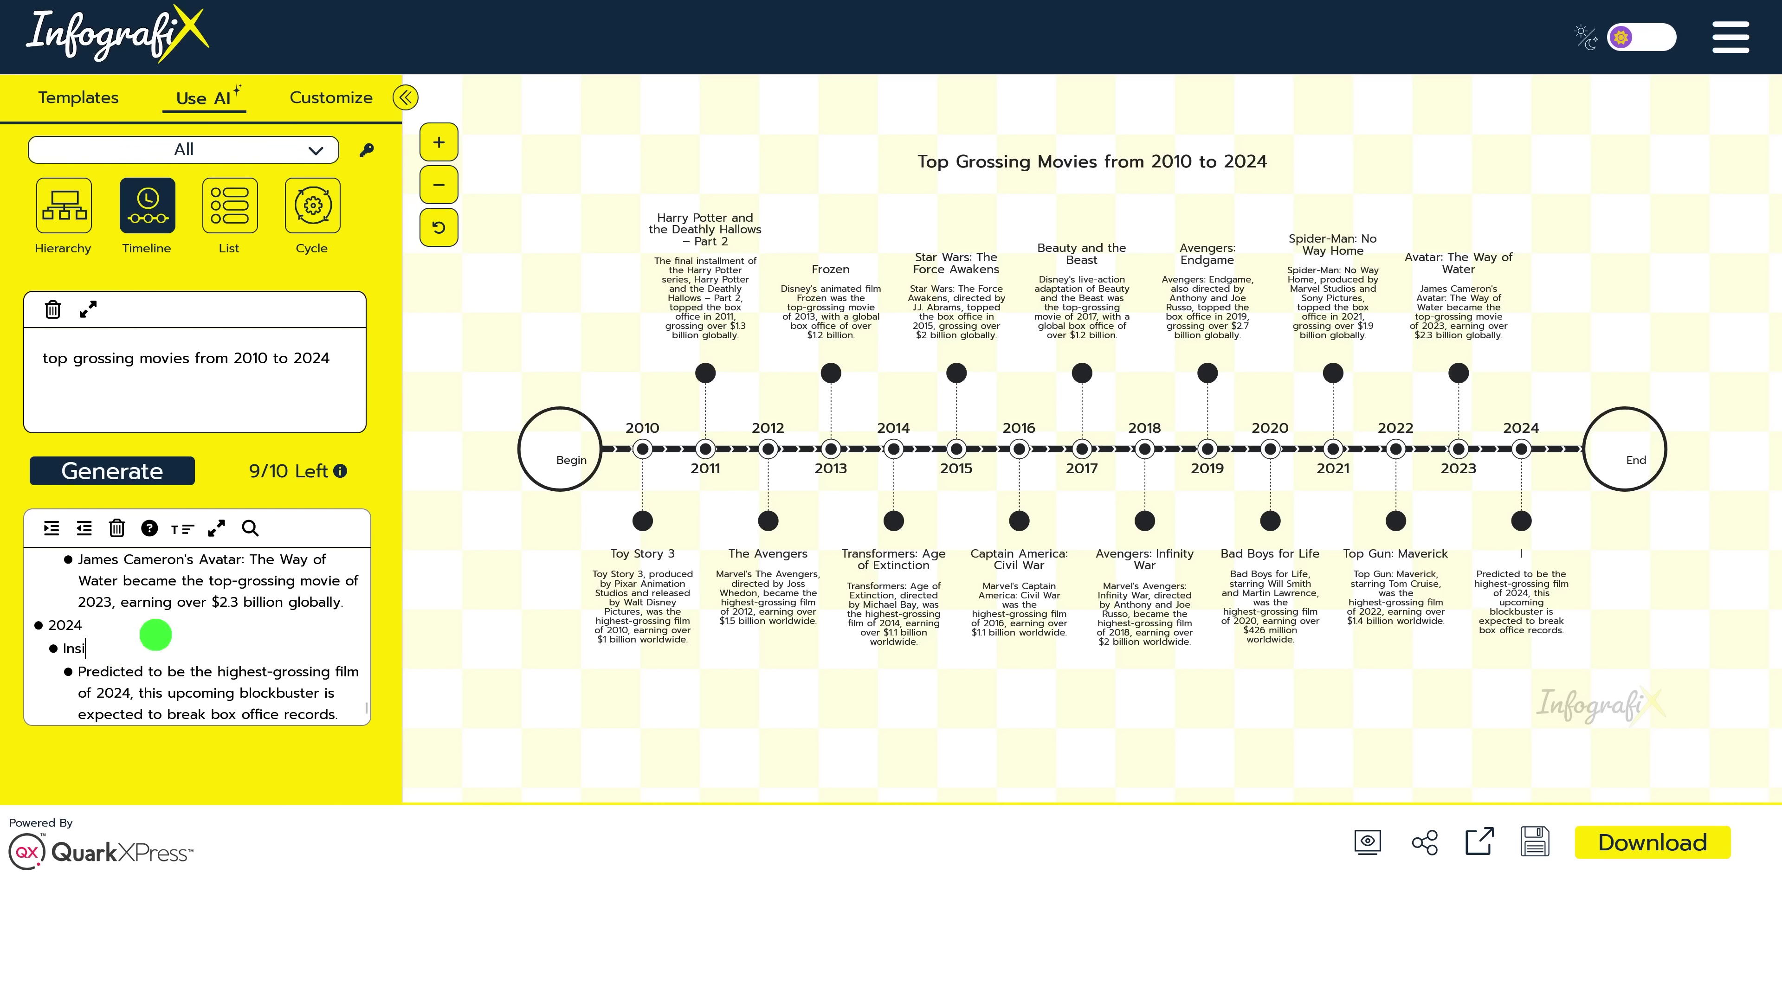
text(de Out 2)
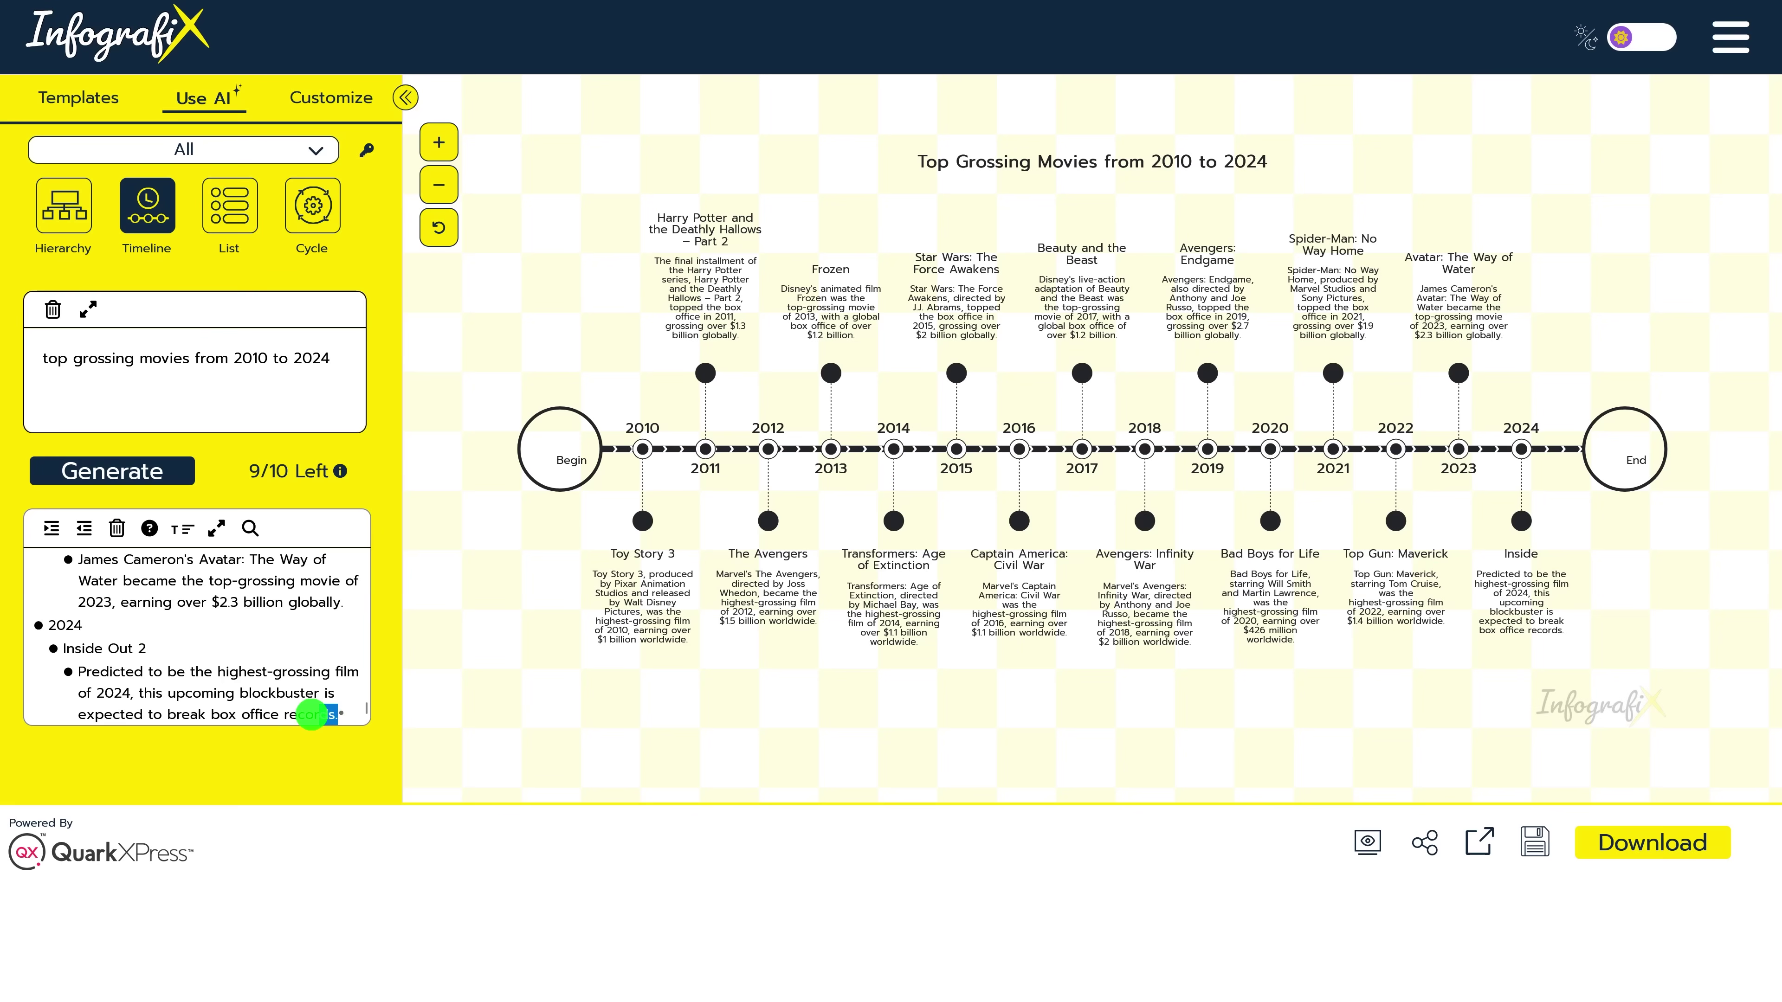
Rewrite the 2024 description to begin 'Inside Out 2 is' the highest-grossing film of 2024
drag(335, 714, 185, 693)
key(BackSpace)
text(Inside o)
key(BackSpace)
text(Out 2 is the highest-grossing film)
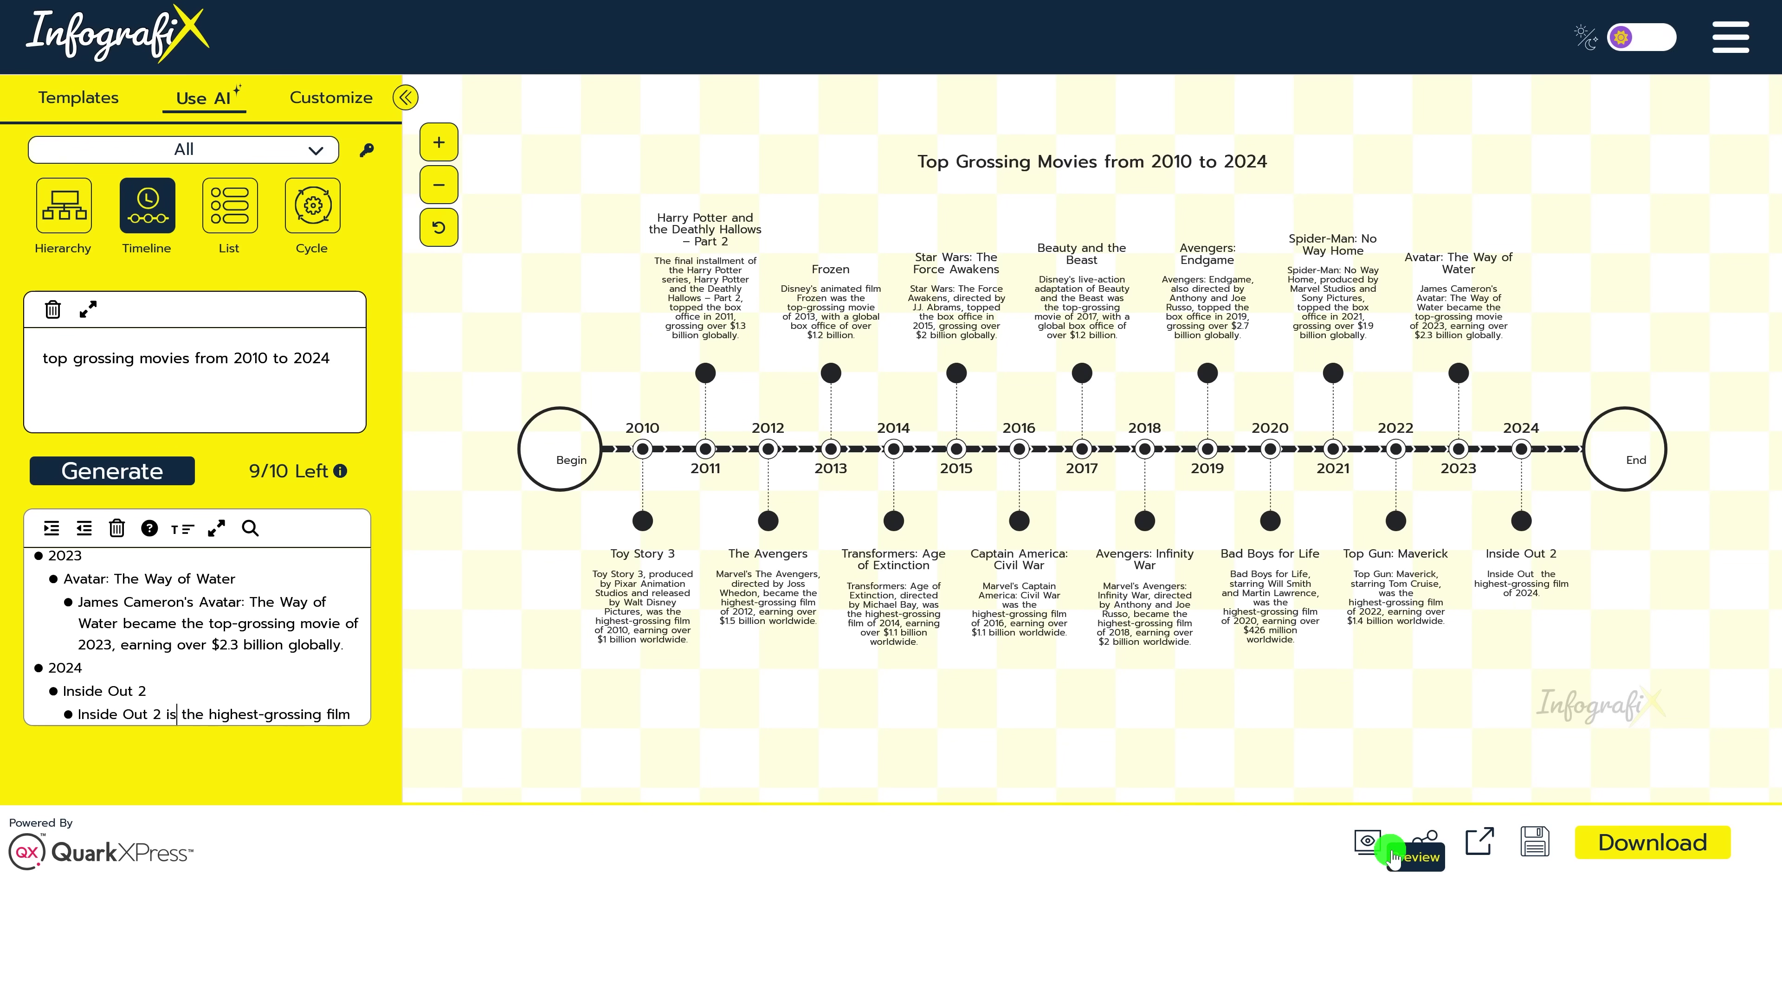
Download the finished Infografix movie timeline from the editor
click(1626, 847)
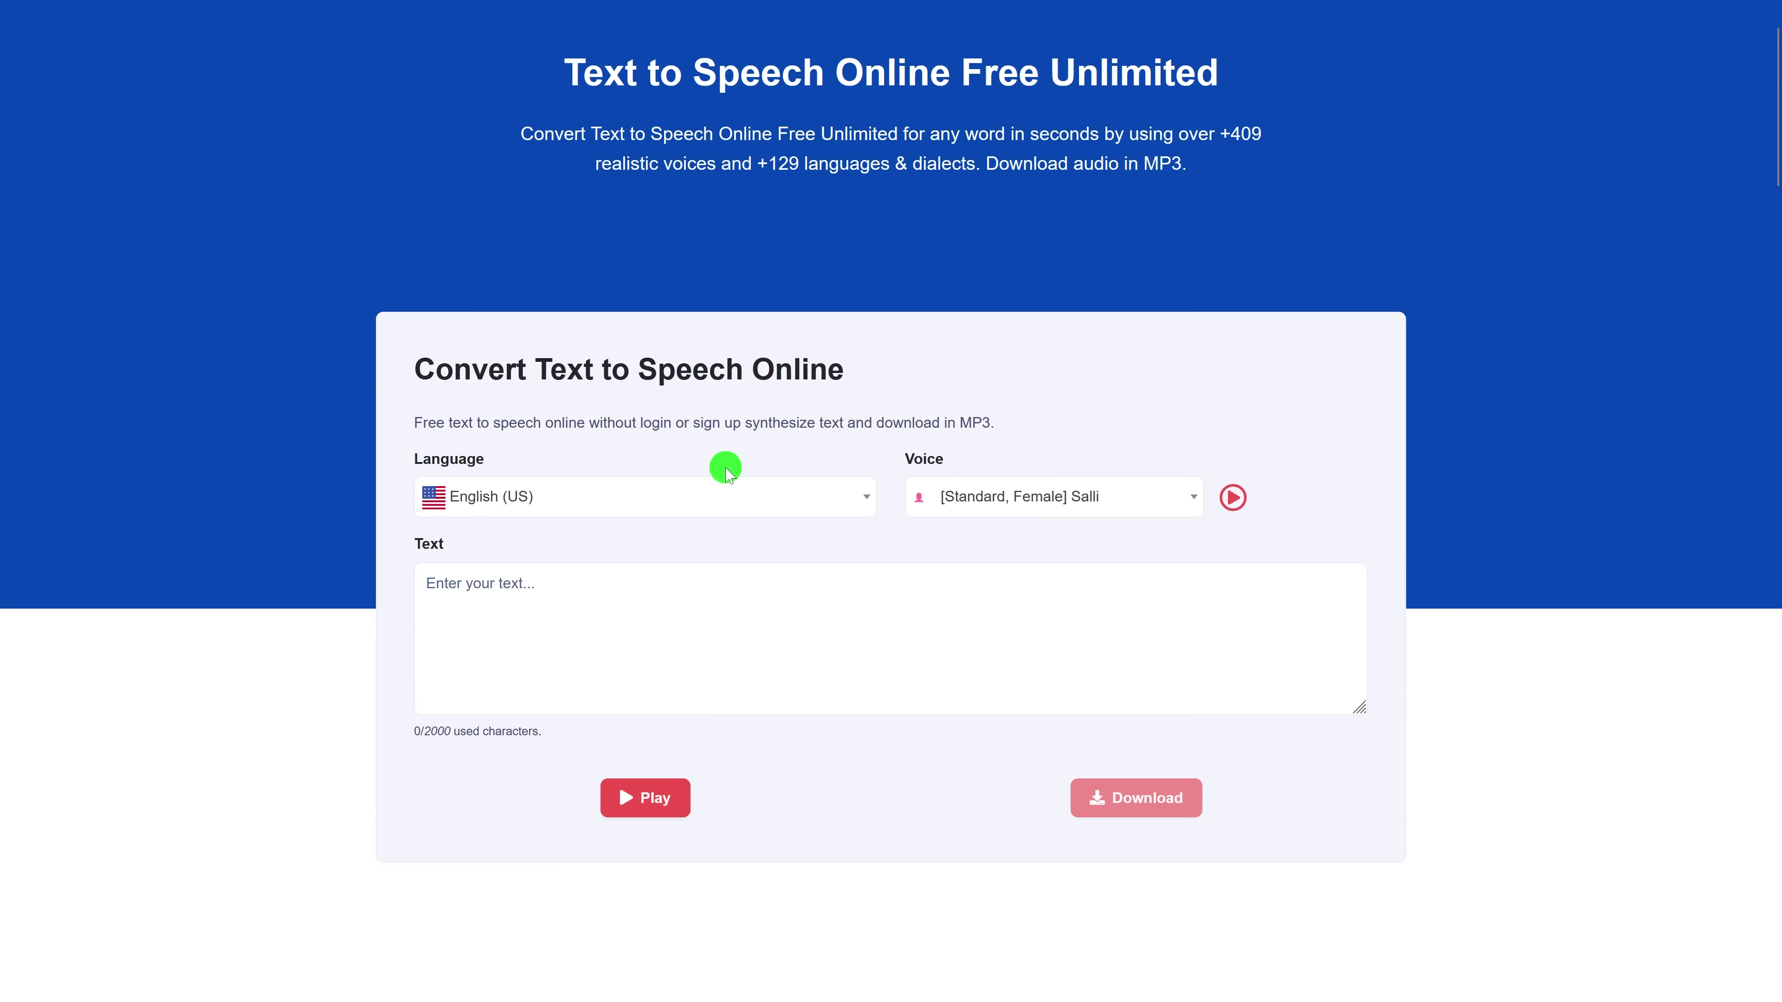
Choose English (India) with male AI voice Prabhat, paste the Infografix promo script, and play it
click(710, 512)
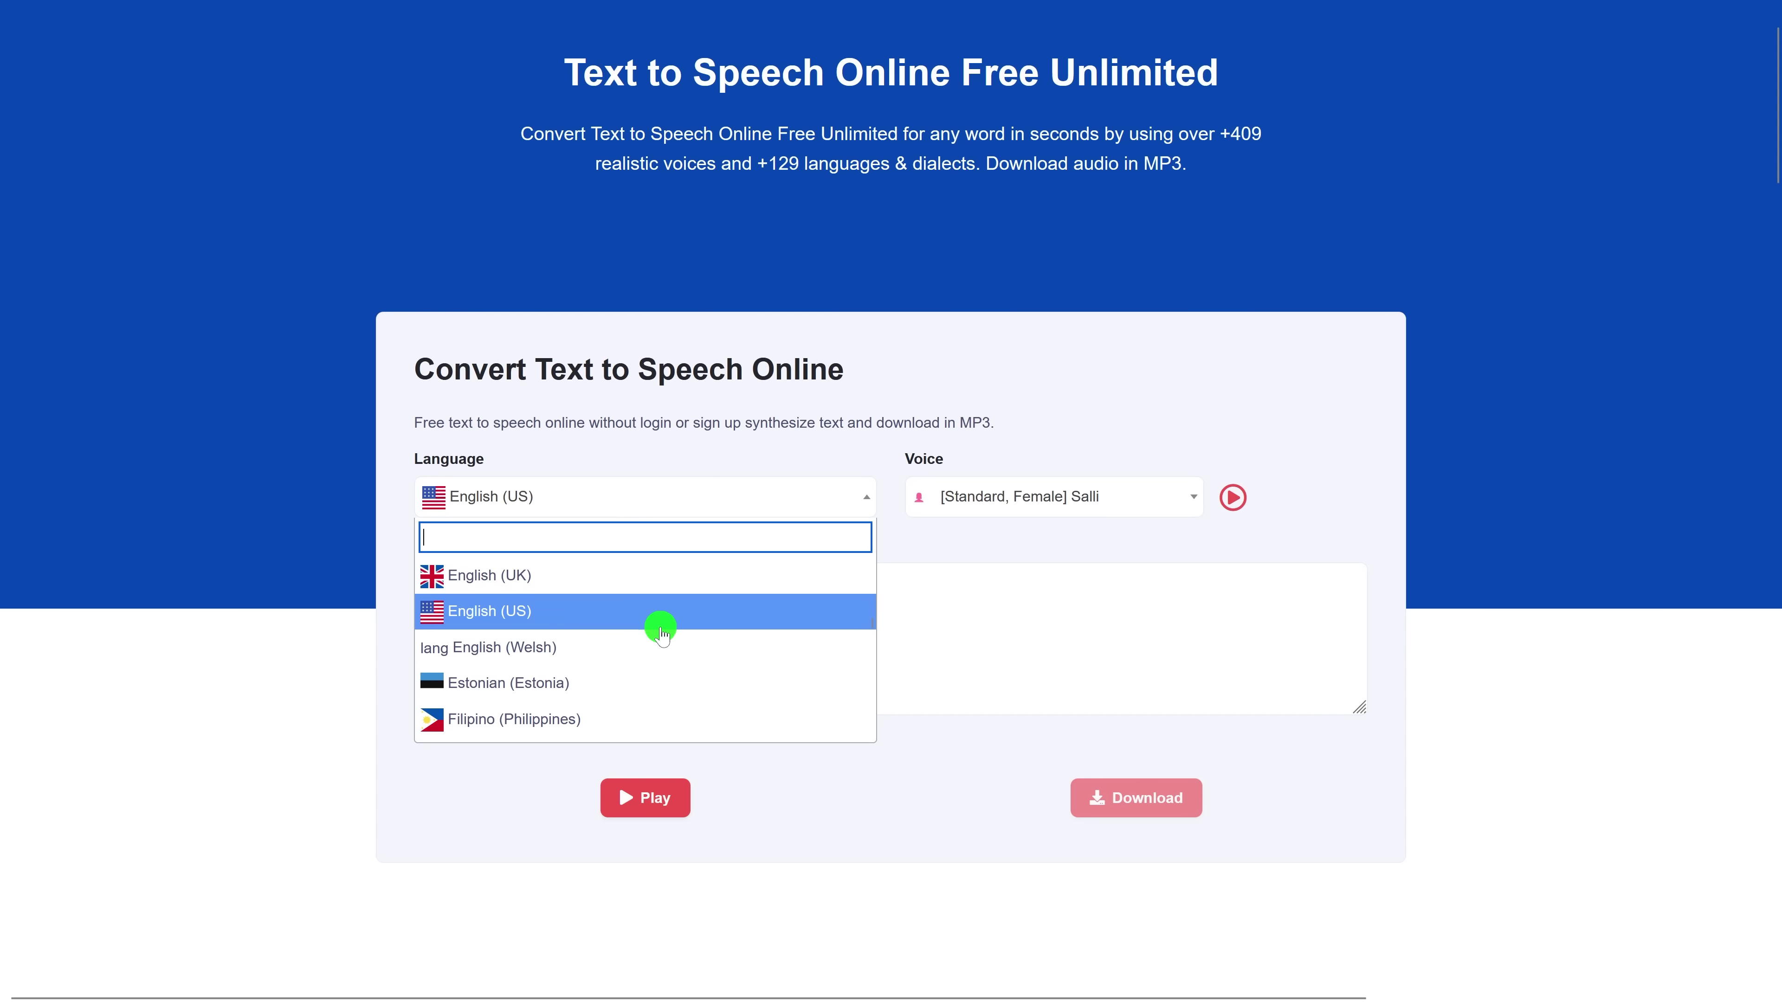
scroll(661, 634, up, 5)
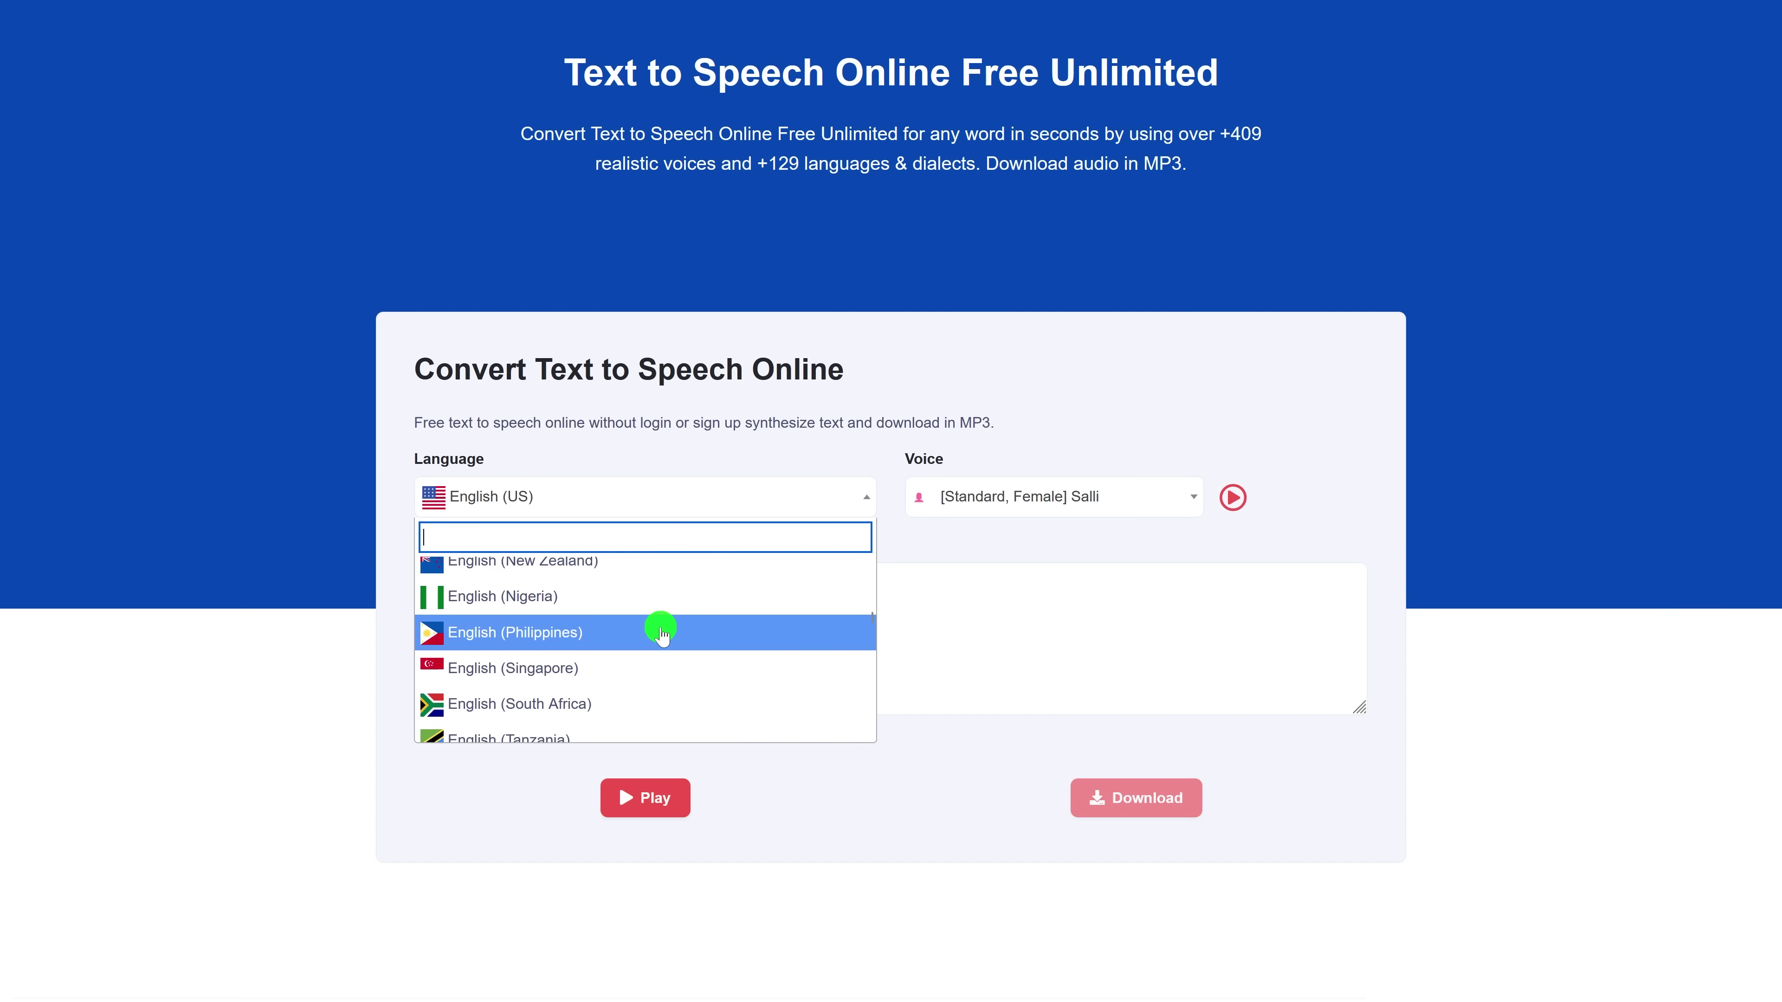
click(578, 662)
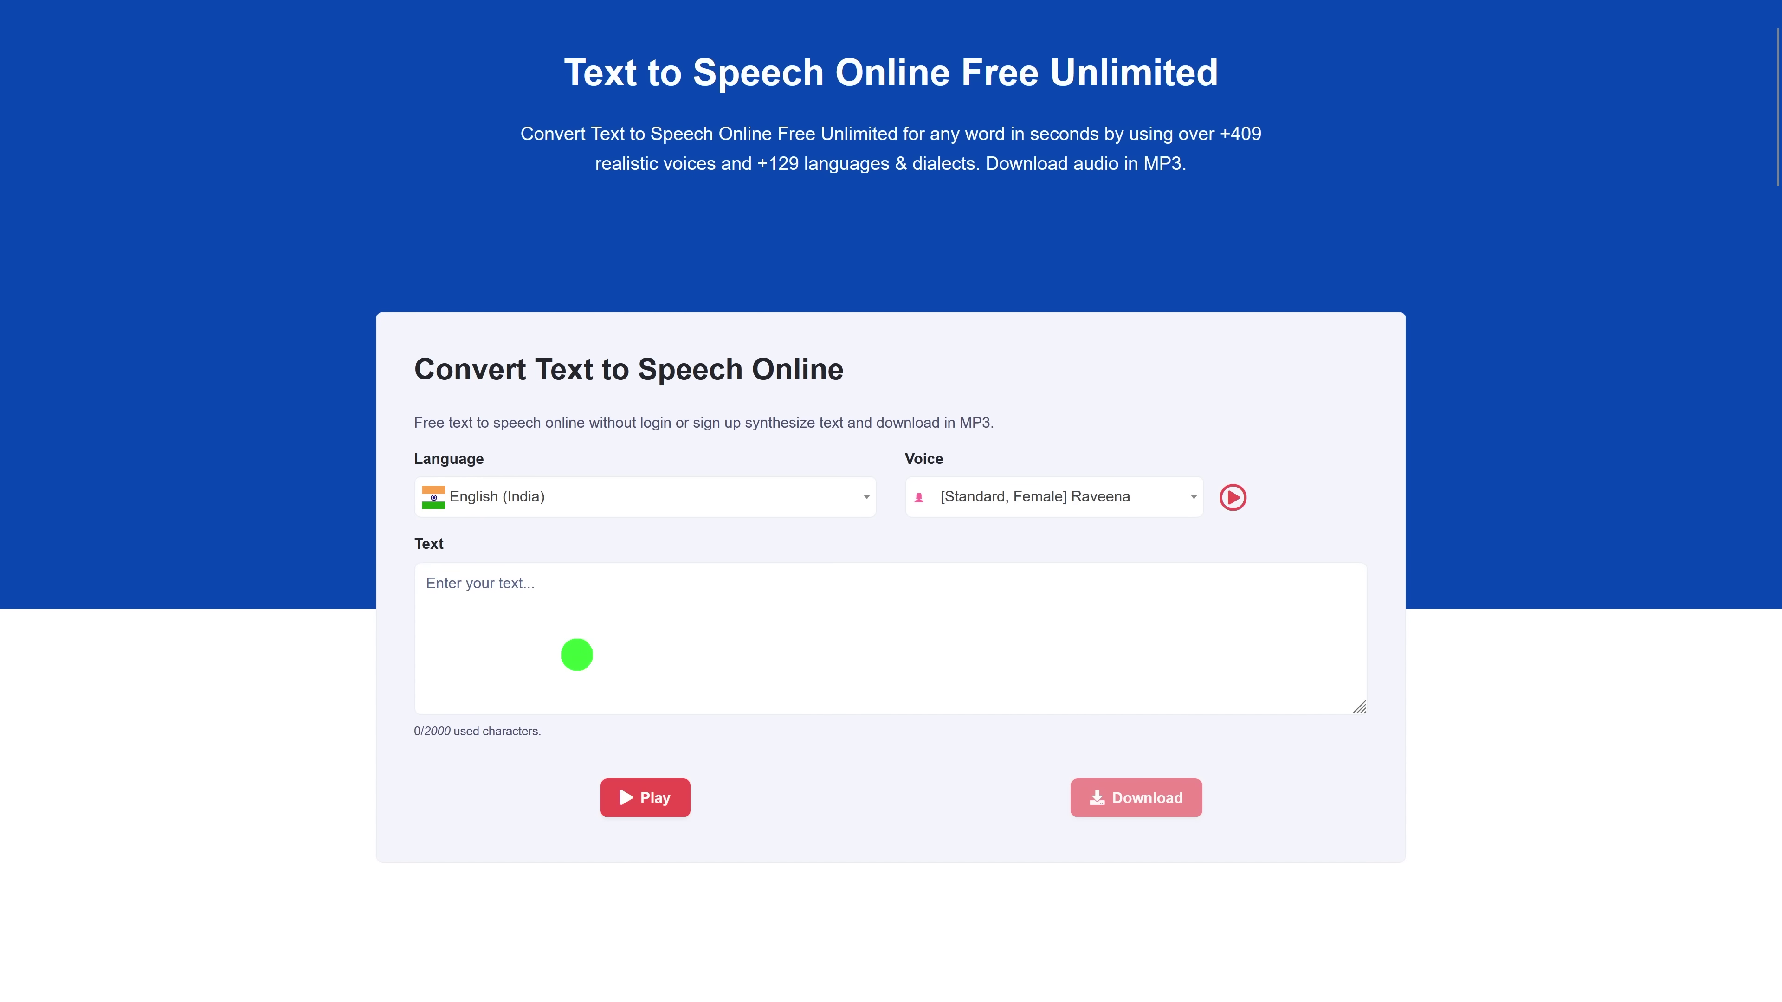
click(1021, 498)
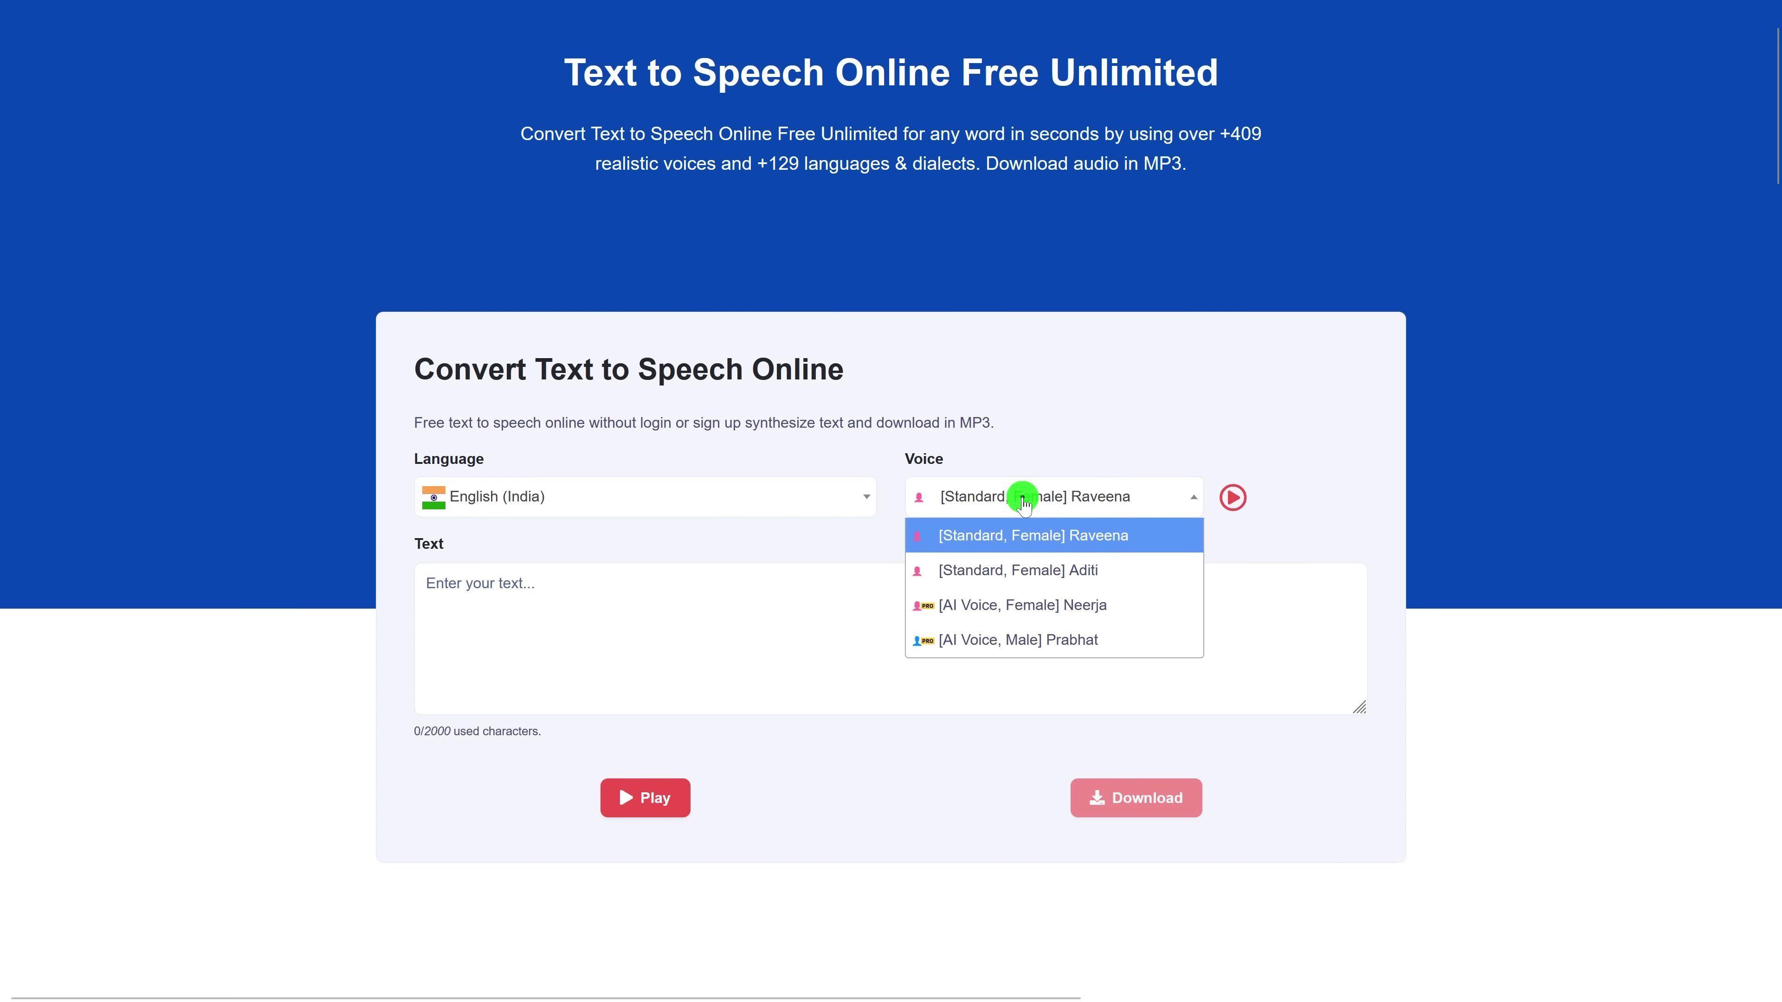
click(1024, 640)
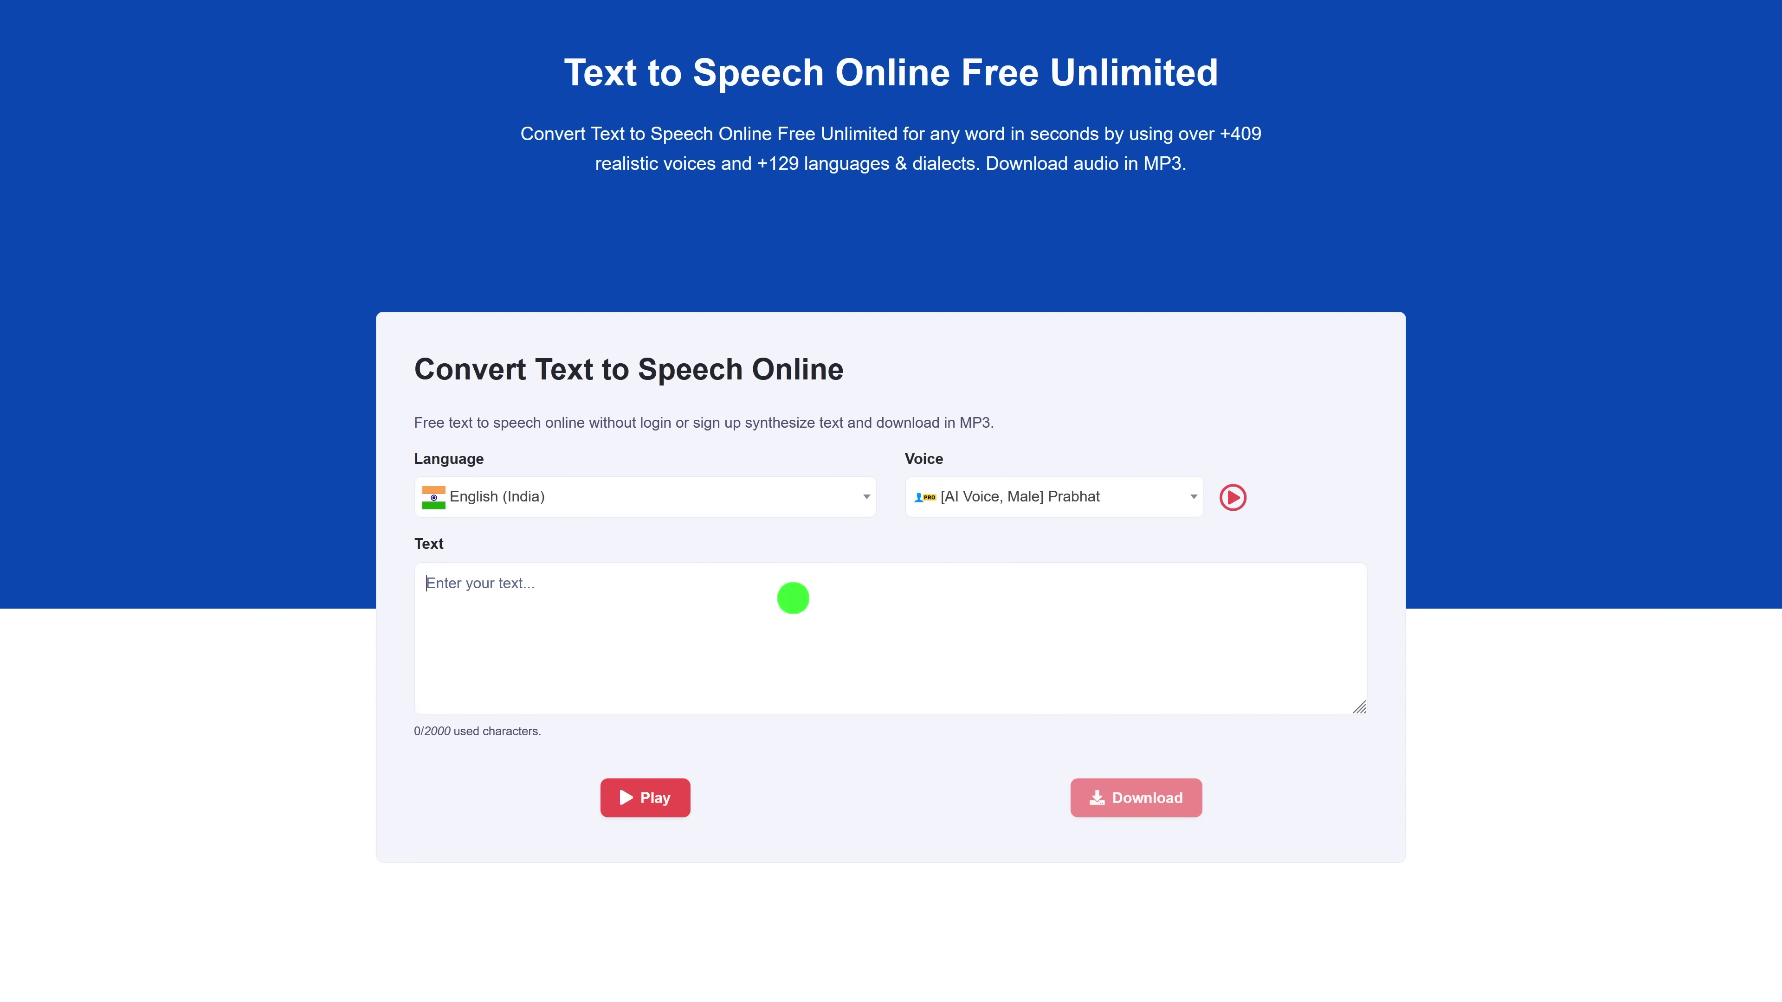
text(This is a cool one. Infografix allows you to generate professional quality infographics using simple text prompts. What used to be time consuming now takes very little time. If you’re not a designer this is one you need to check out.)
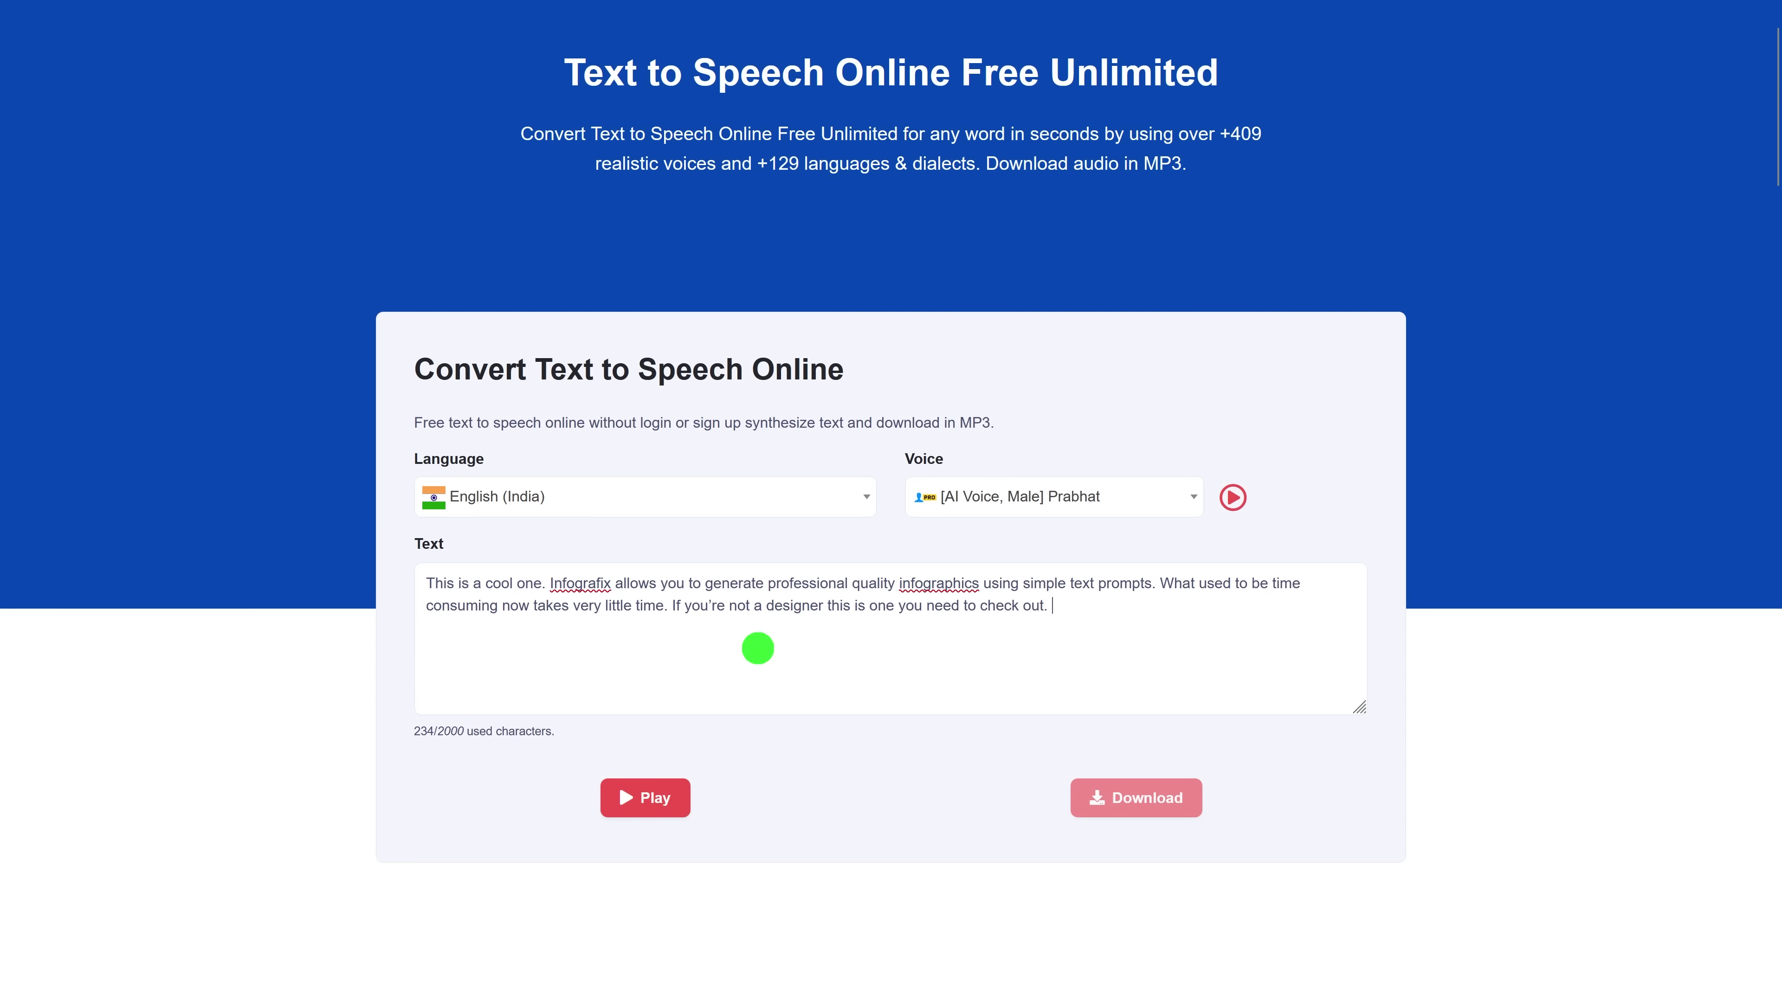
click(666, 803)
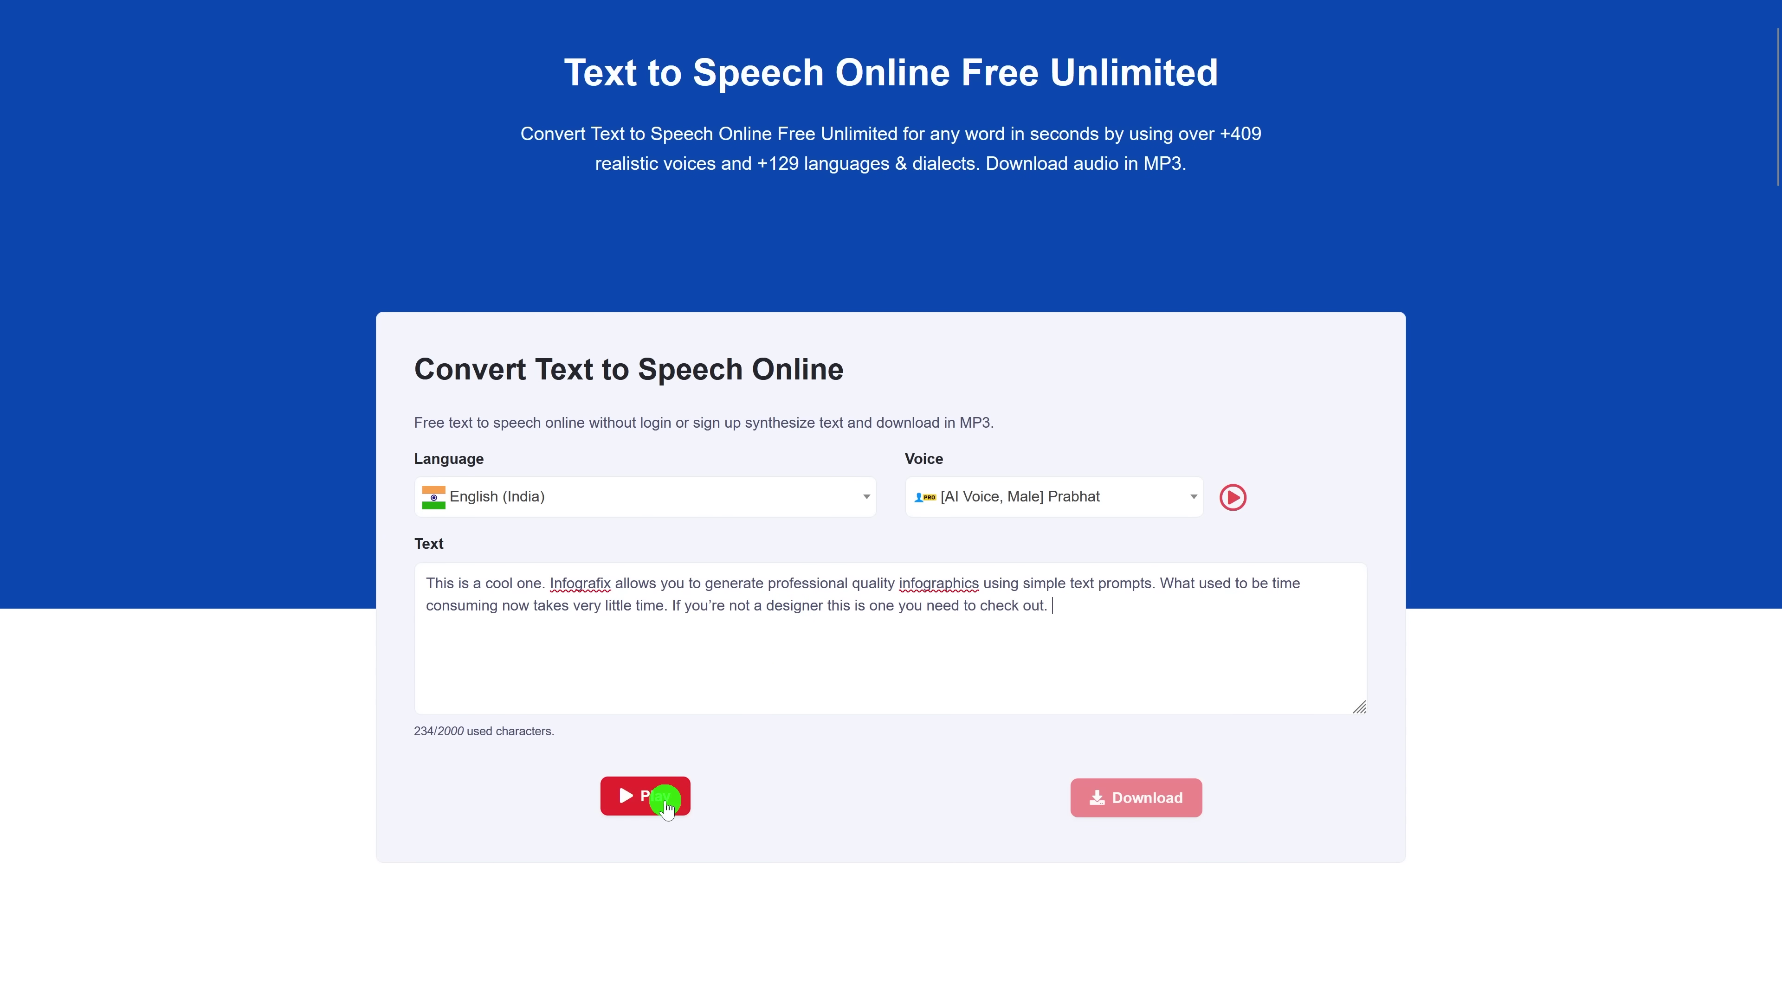